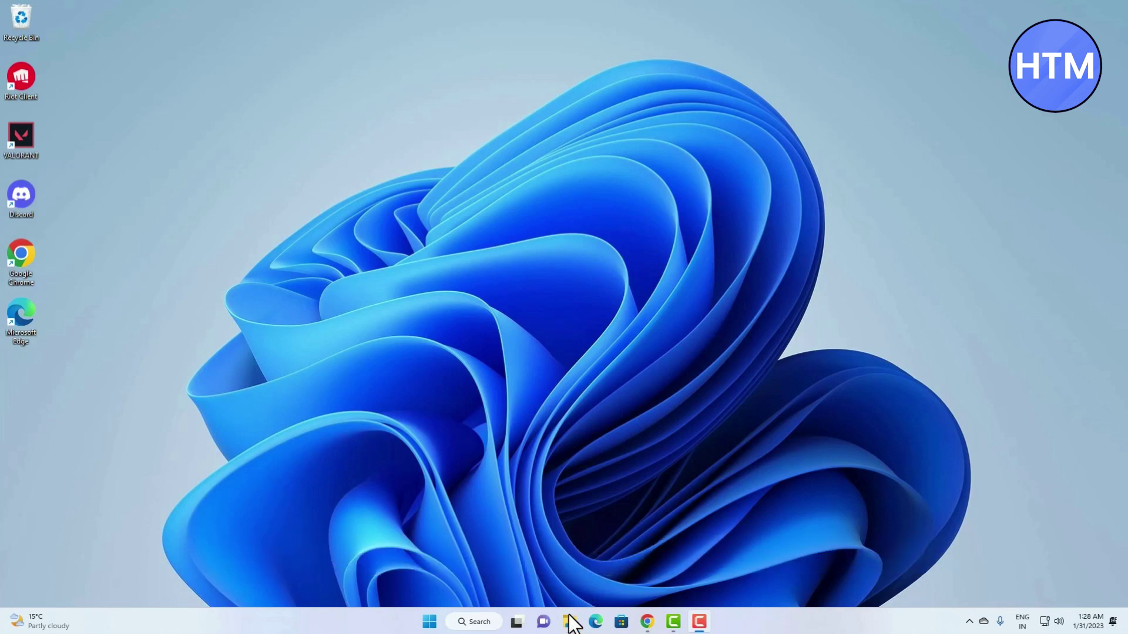
- Set 'Open File Explorer to' to This PC in Folder Options, apply it, and close Explorer
click(567, 626)
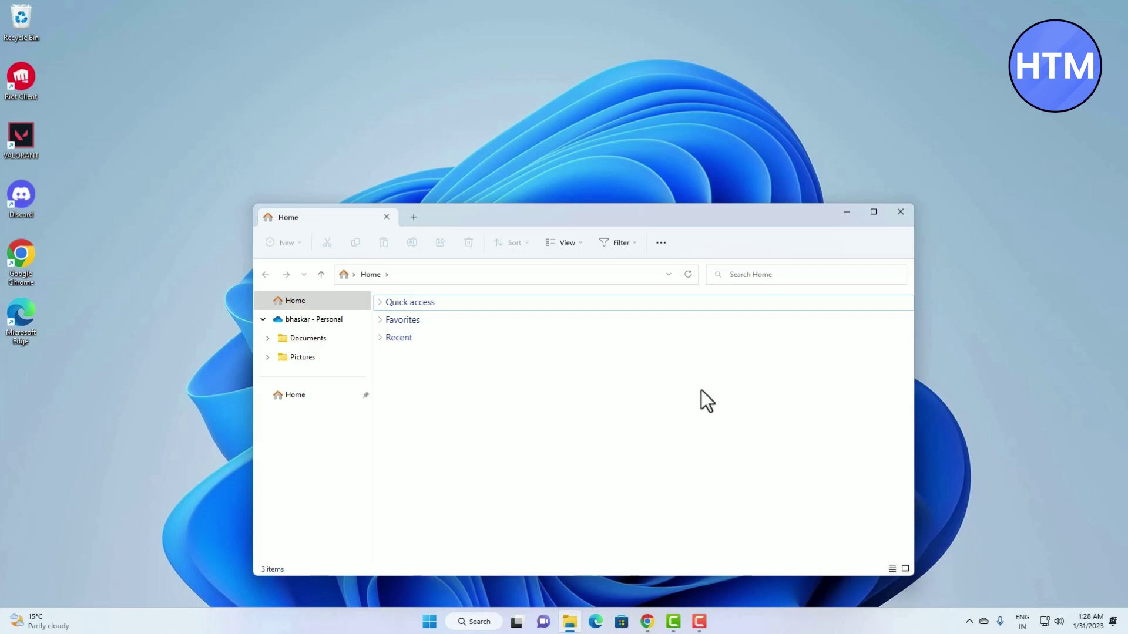
click(662, 249)
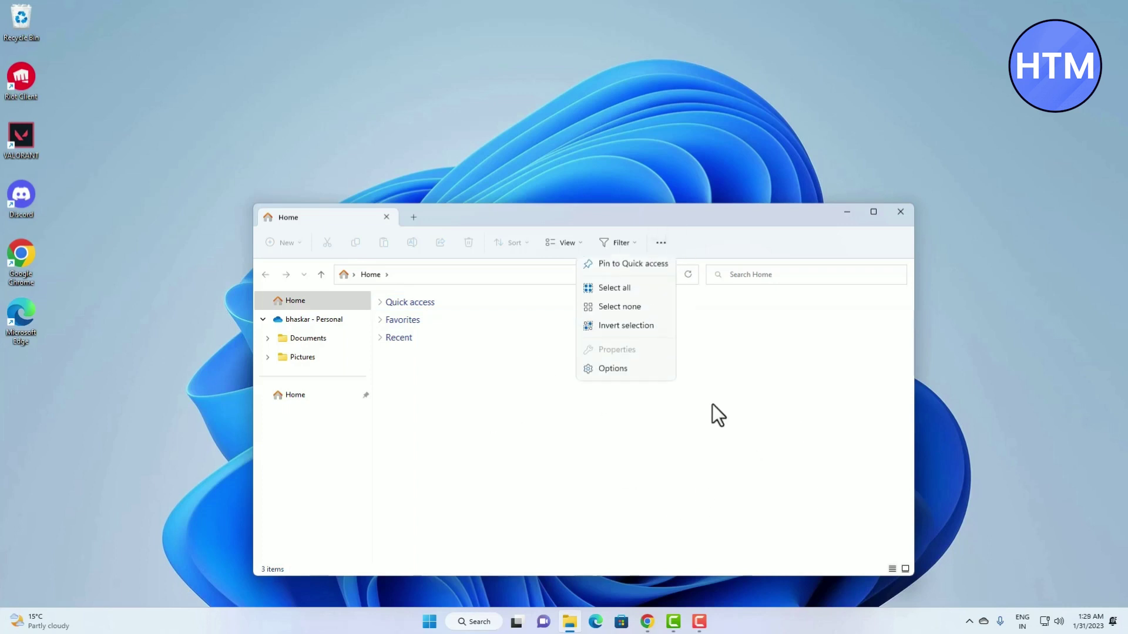
click(626, 379)
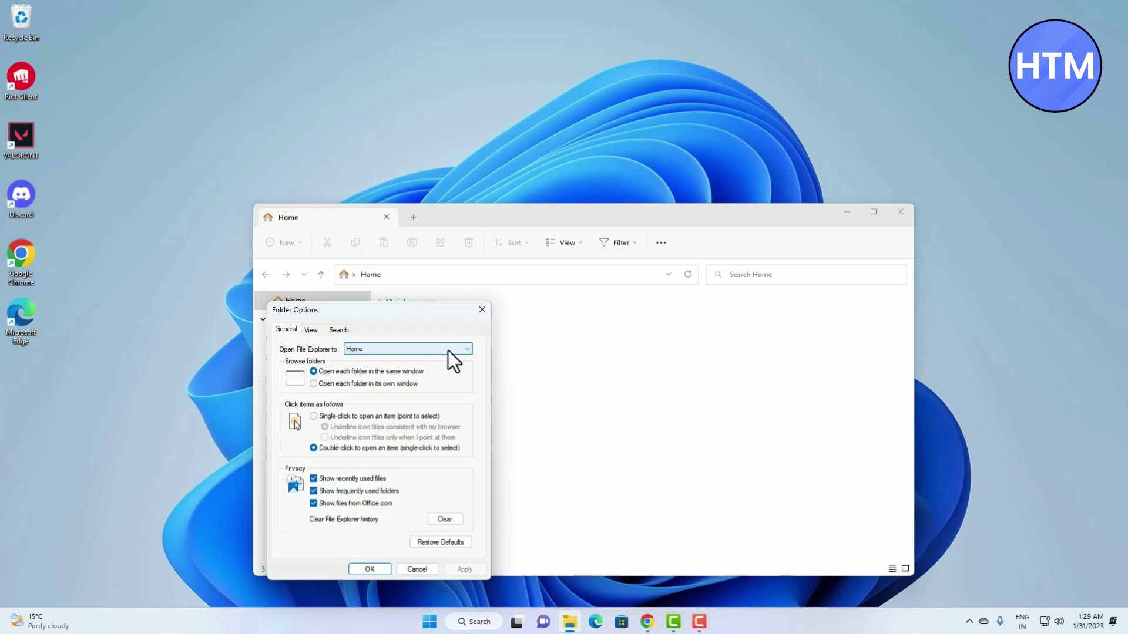
click(467, 349)
click(425, 369)
click(464, 569)
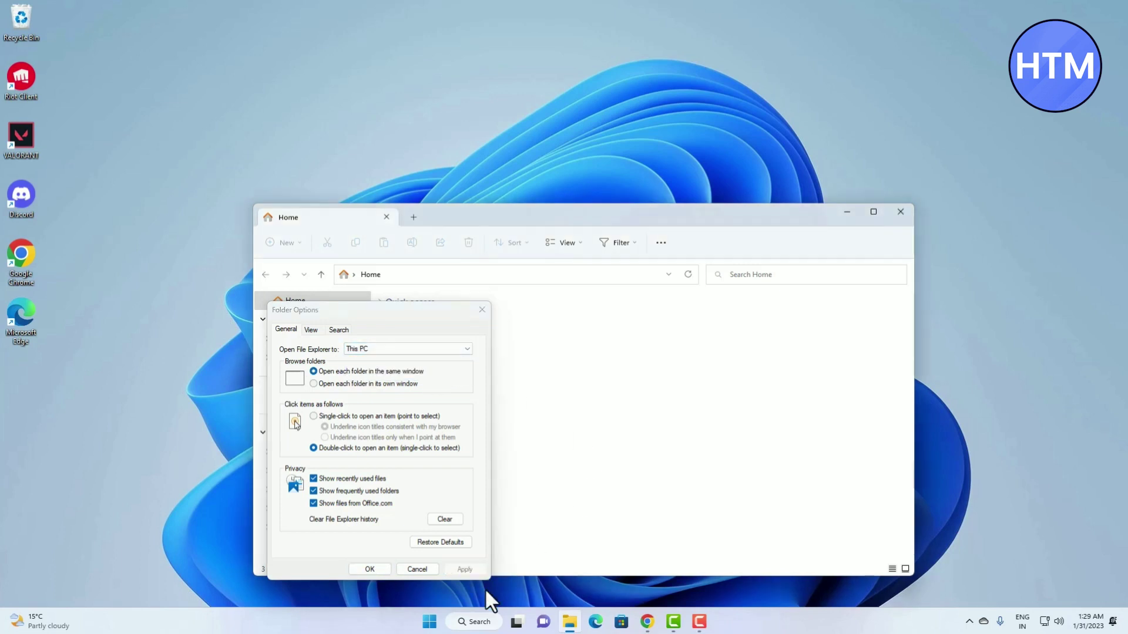
click(371, 571)
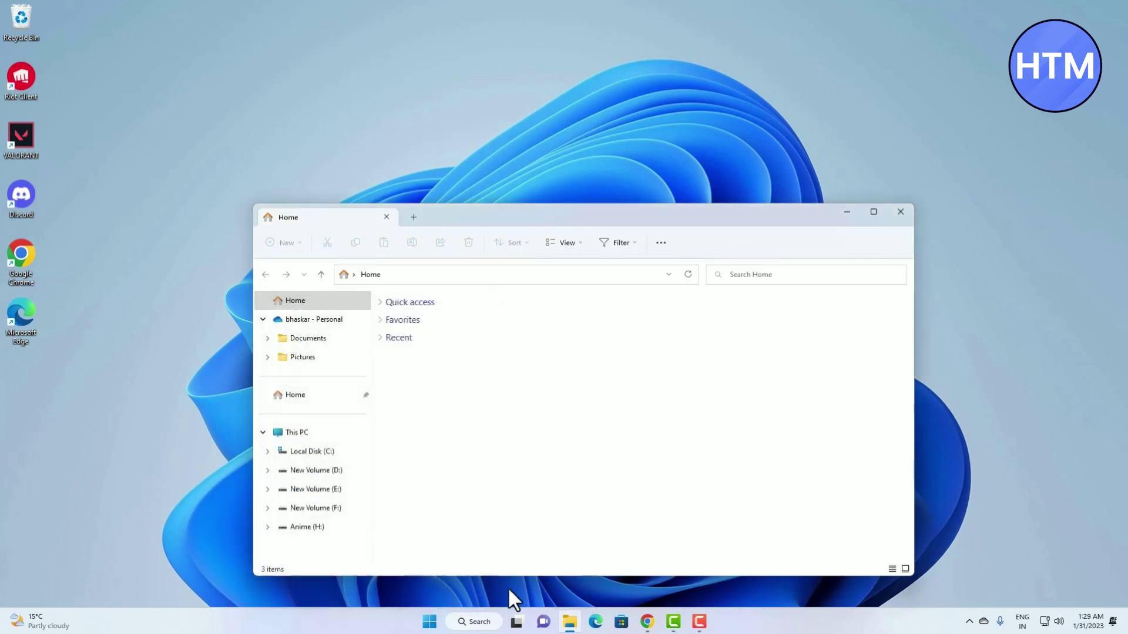
click(898, 219)
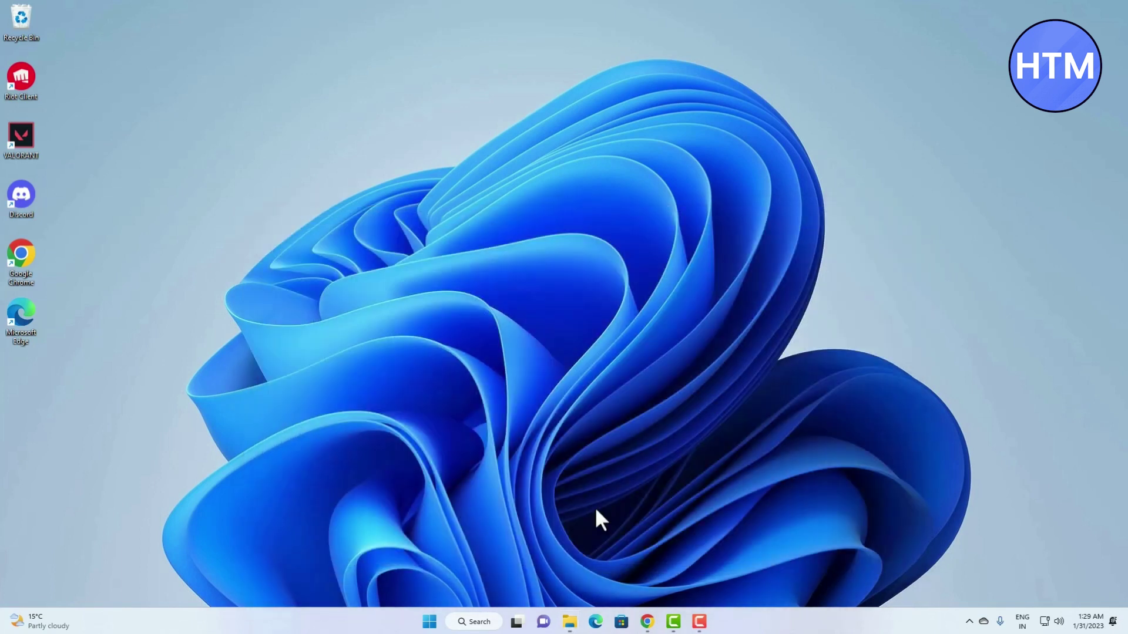
- Open a new Explorer window on This PC and add Network and Libraries to the navigation pane
click(569, 622)
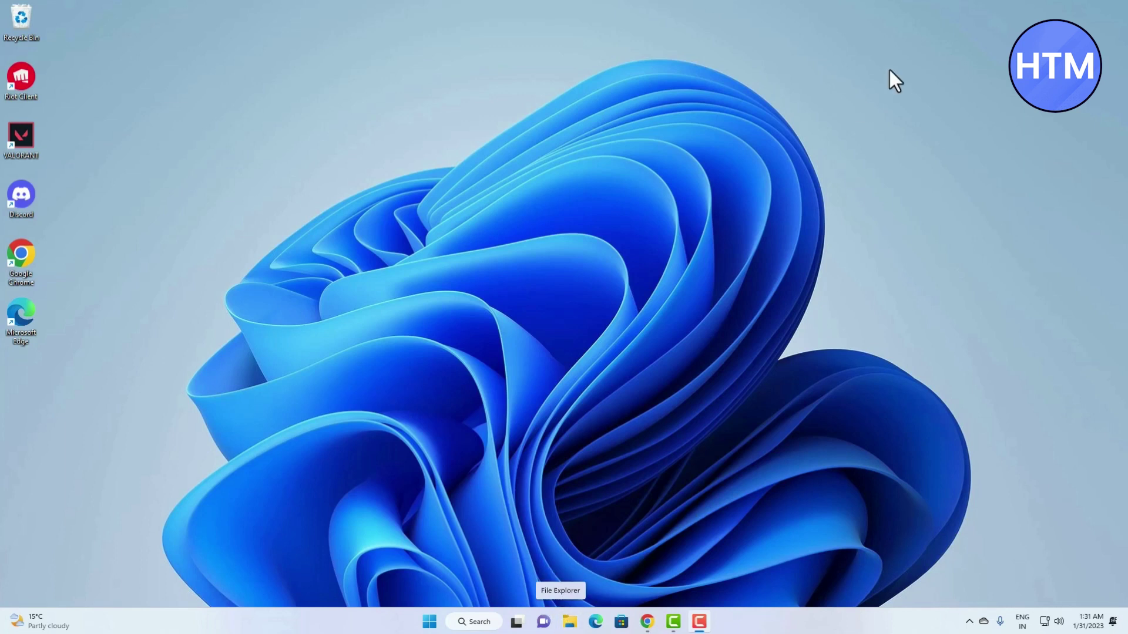
key(super+e)
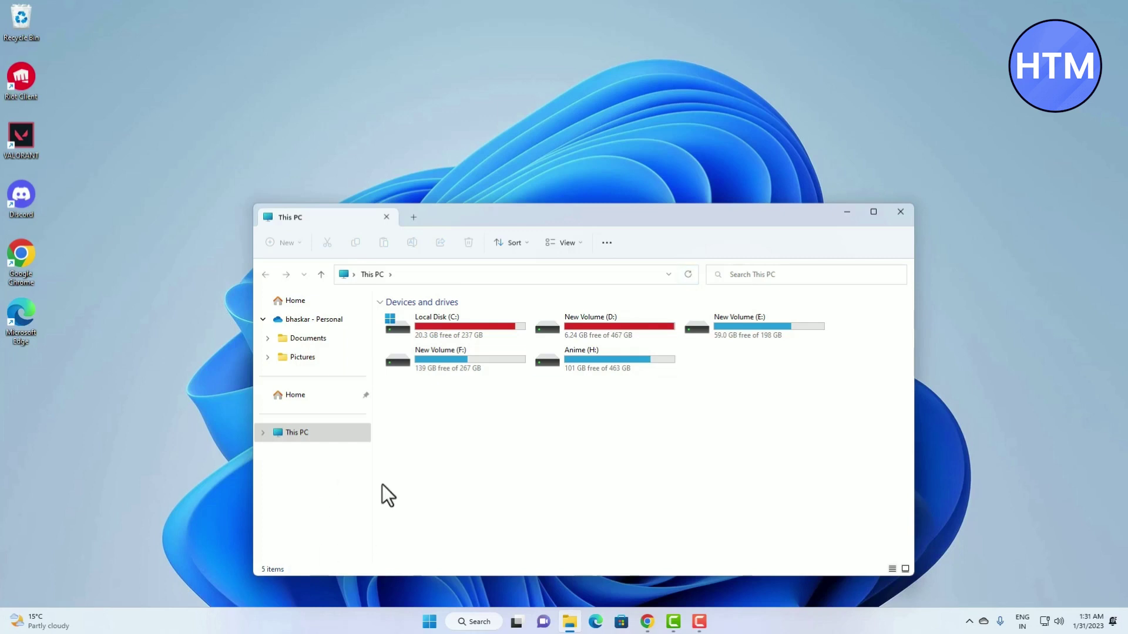
right_click(287, 481)
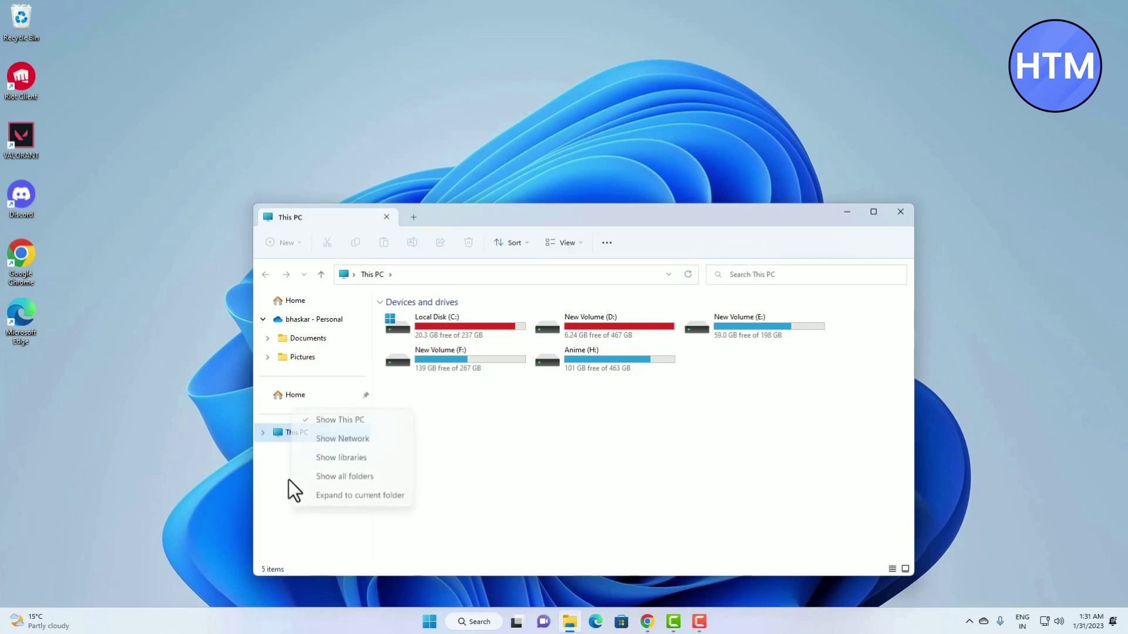
click(340, 438)
right_click(330, 483)
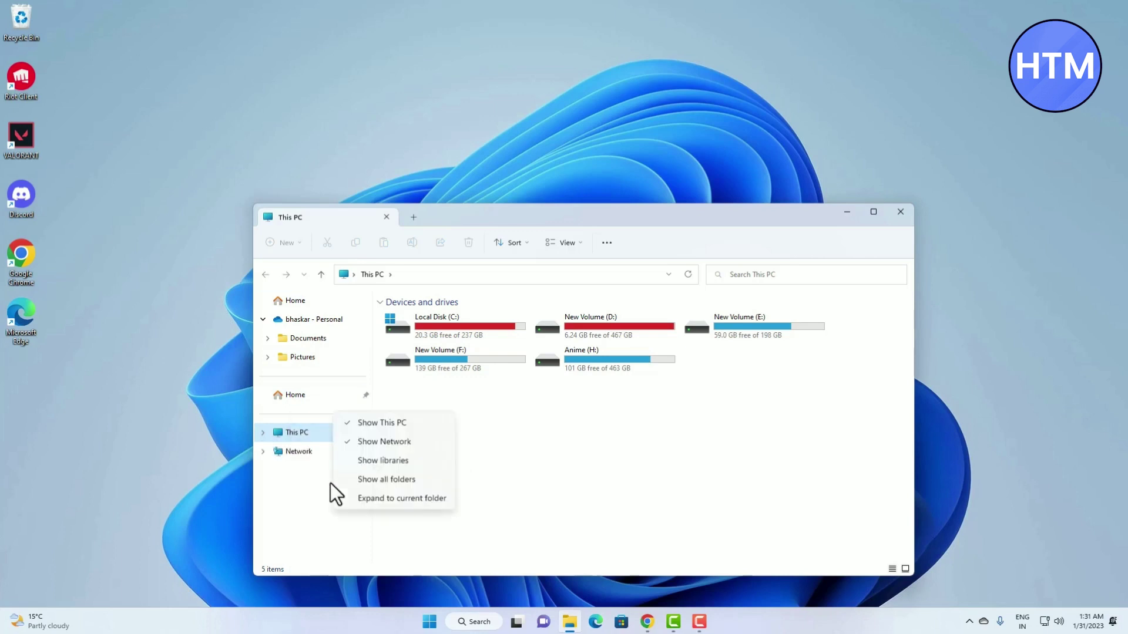
click(425, 464)
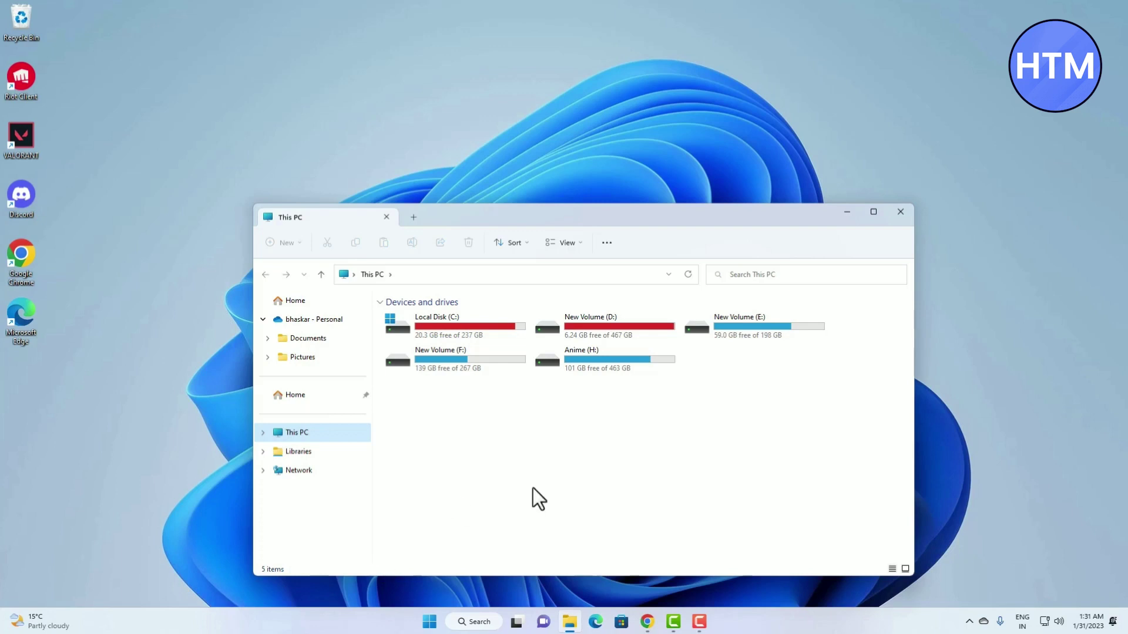
click(610, 243)
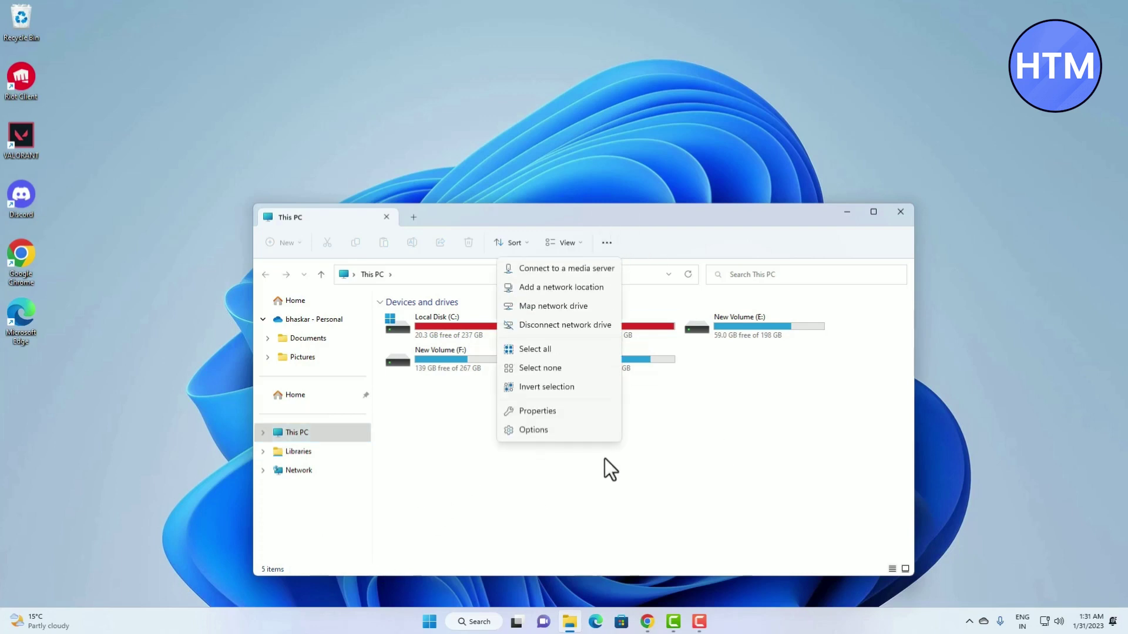
- Uncheck Show libraries and Show Network in Folder Options' View settings and apply with OK
click(548, 432)
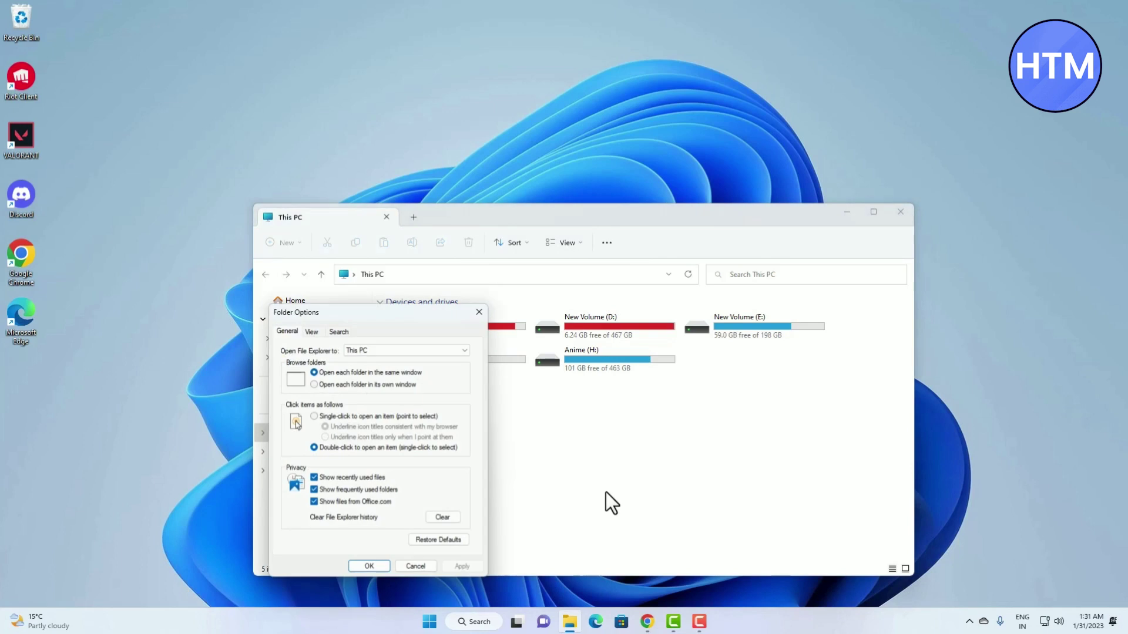
click(311, 332)
drag(471, 434, 473, 497)
drag(340, 309, 657, 203)
click(615, 390)
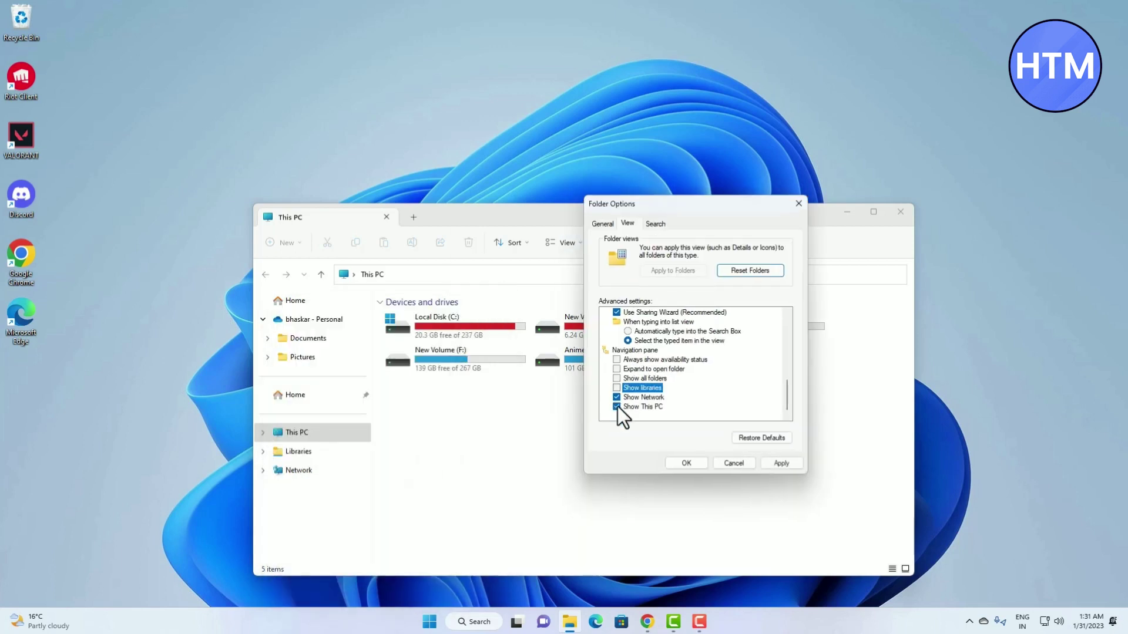
click(617, 398)
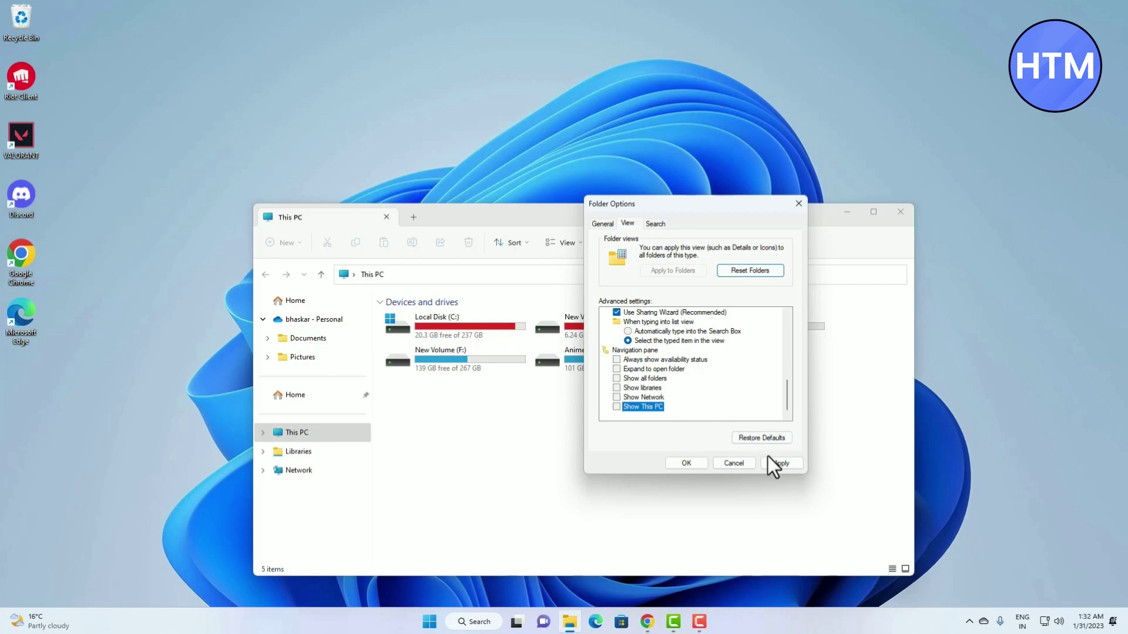
click(782, 464)
click(684, 464)
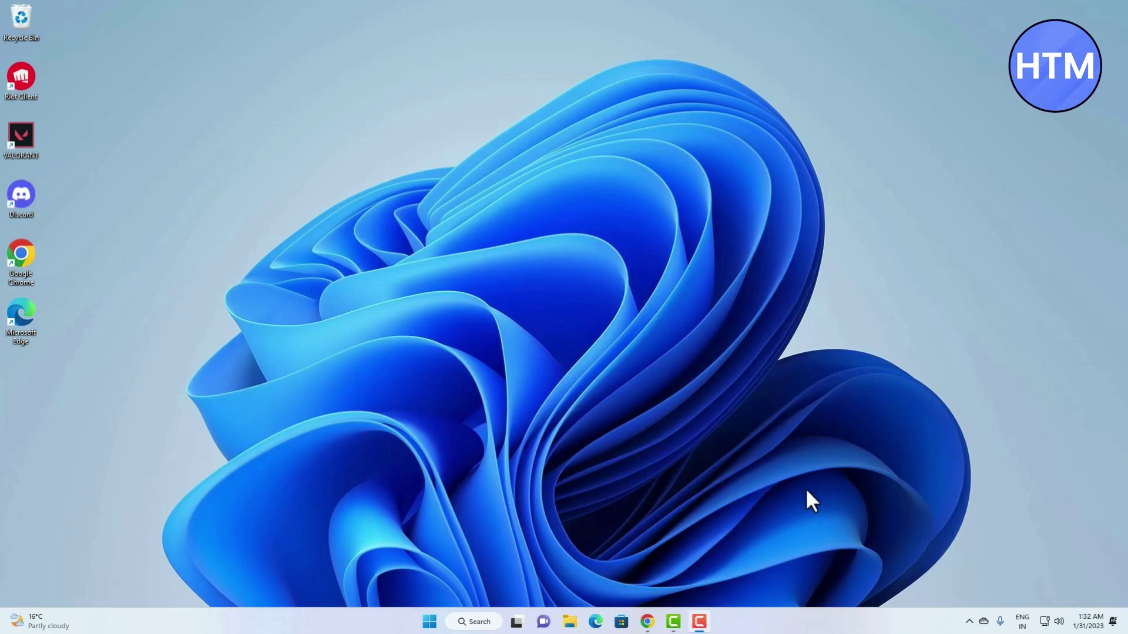
- Open Explorer and turn on Show all folders in the navigation pane, then scroll through the list
click(570, 622)
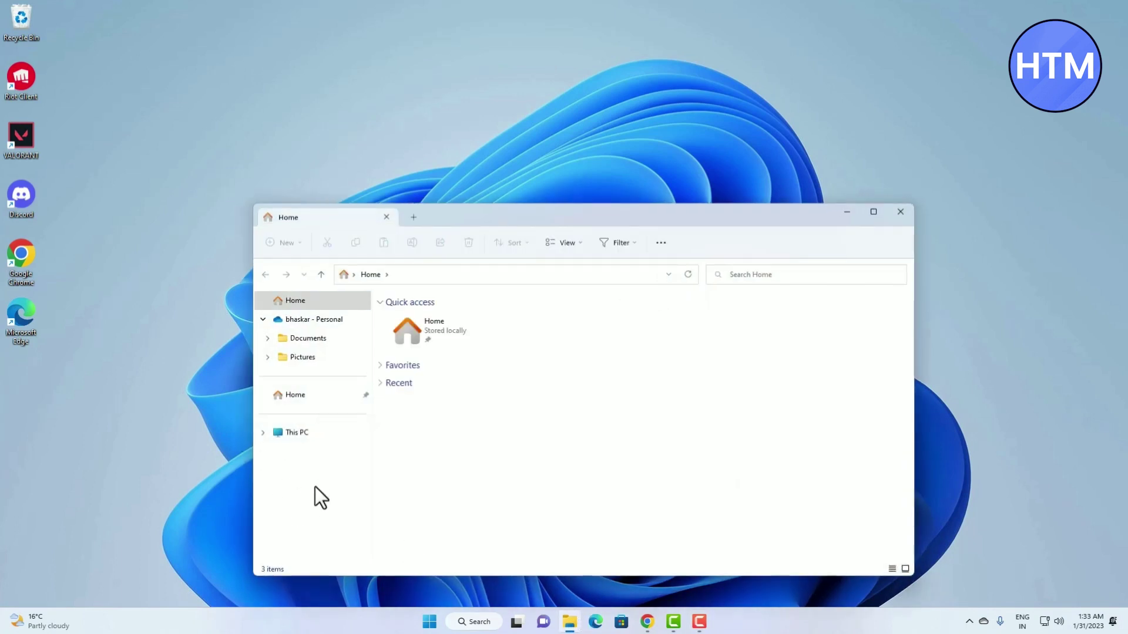
right_click(315, 486)
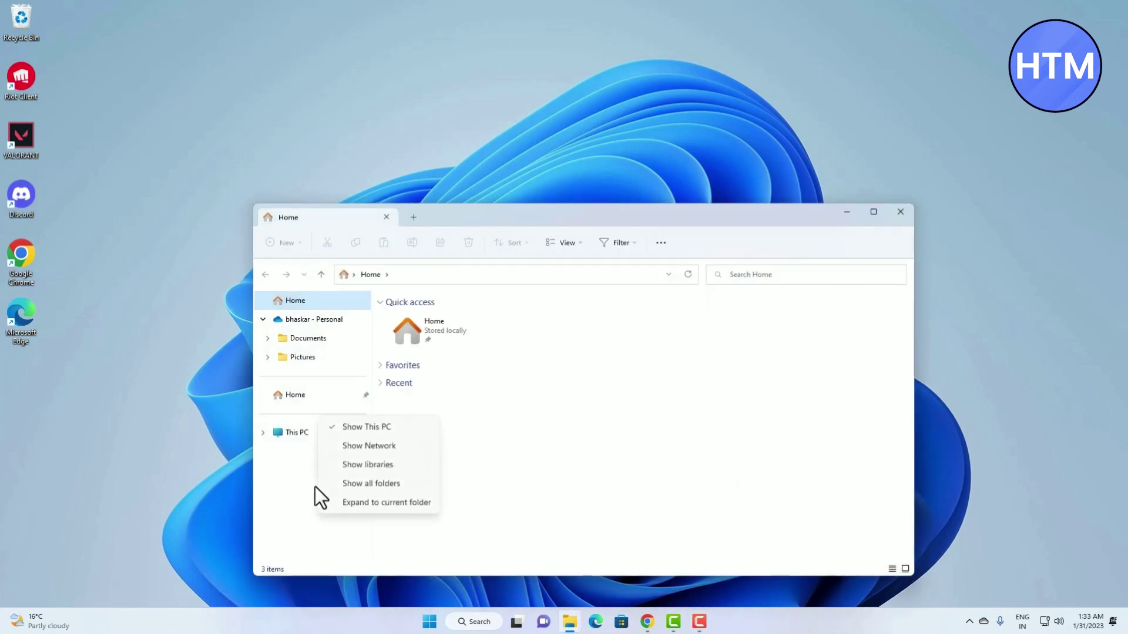
click(397, 486)
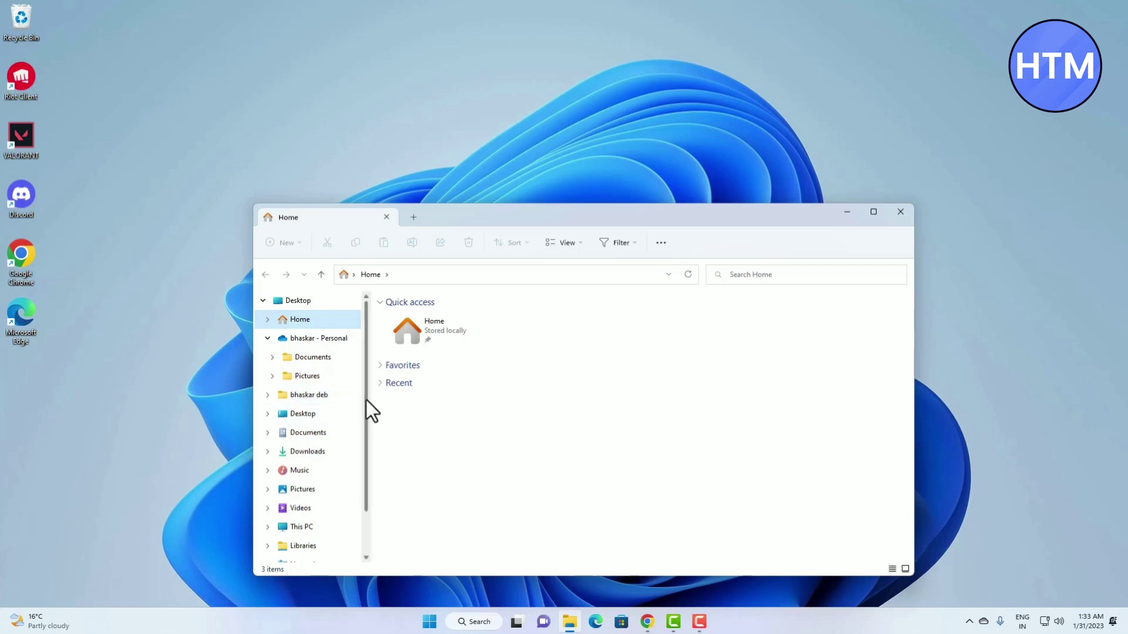
scroll(365, 401, down, 1)
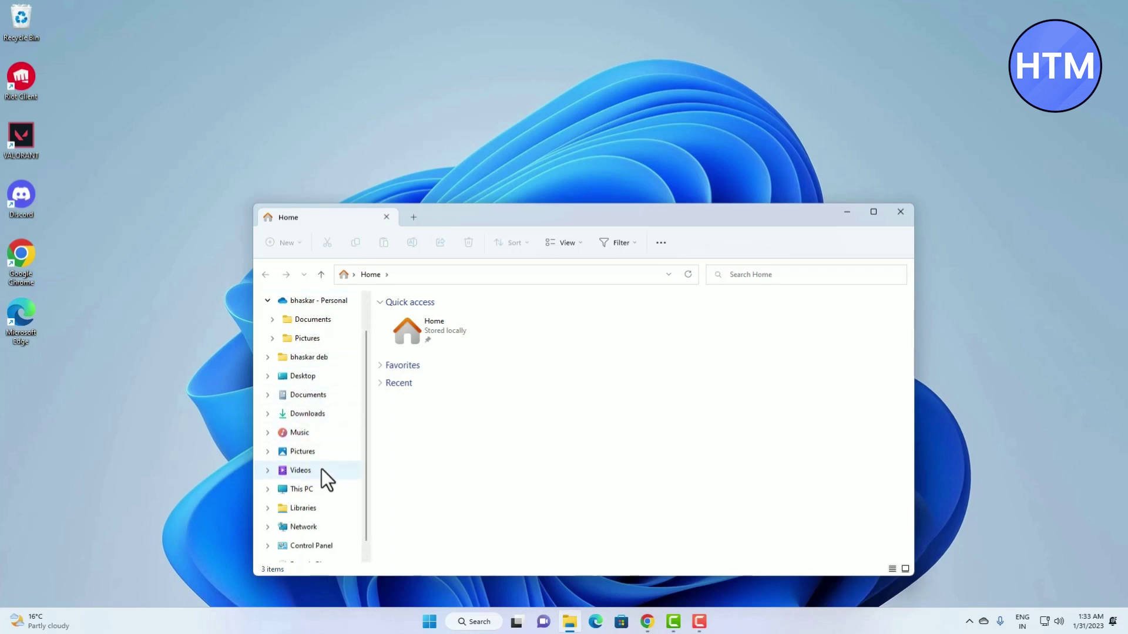
scroll(333, 482, down, 1)
scroll(317, 487, up, 2)
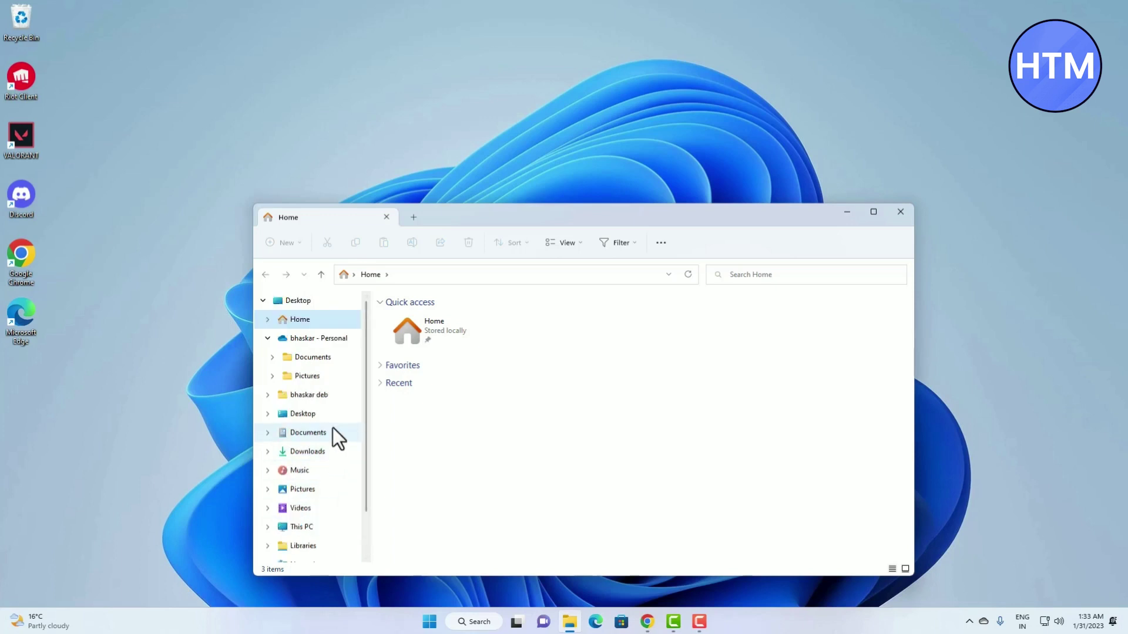
- Uncheck Show all folders and Show This PC in Folder Options' View settings and apply with OK
click(666, 245)
click(618, 370)
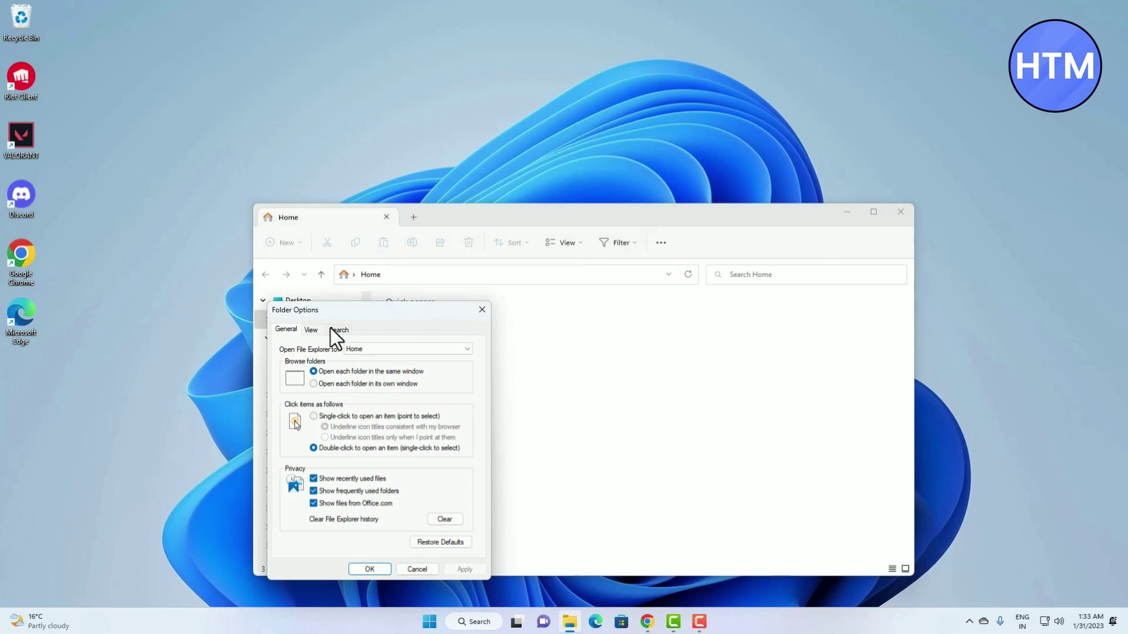
click(316, 330)
drag(474, 430, 470, 520)
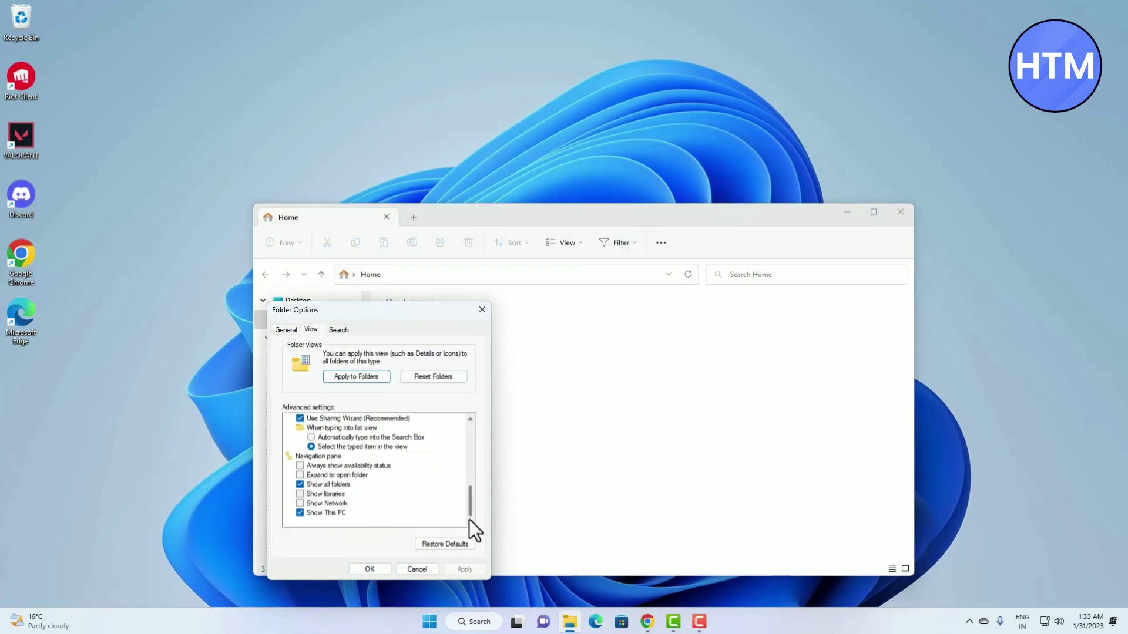
click(301, 485)
click(300, 485)
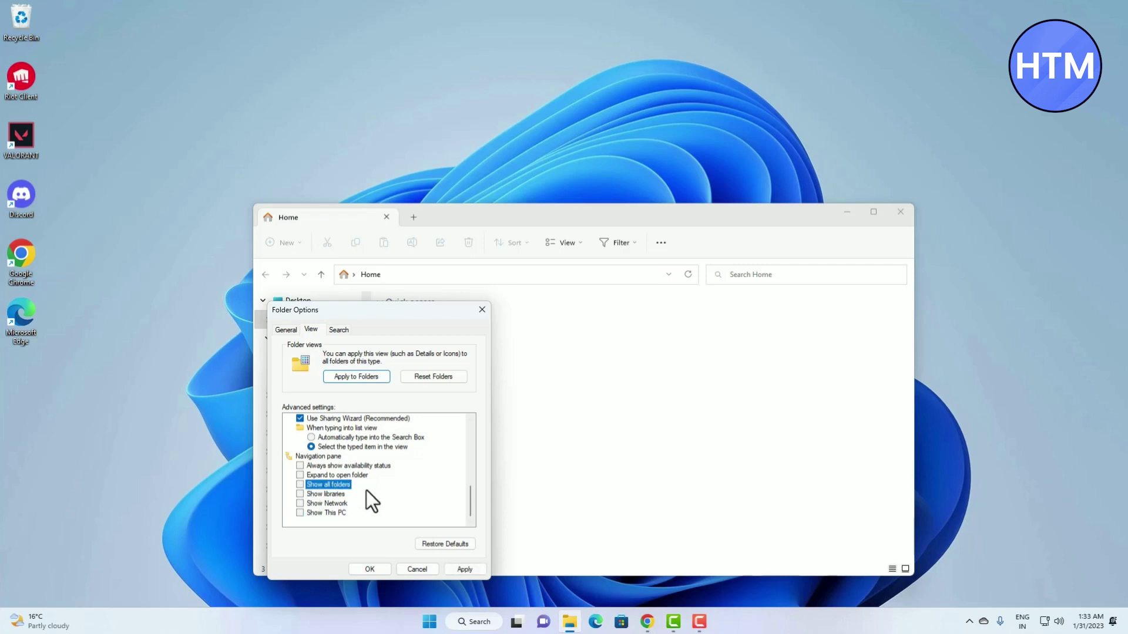
click(464, 569)
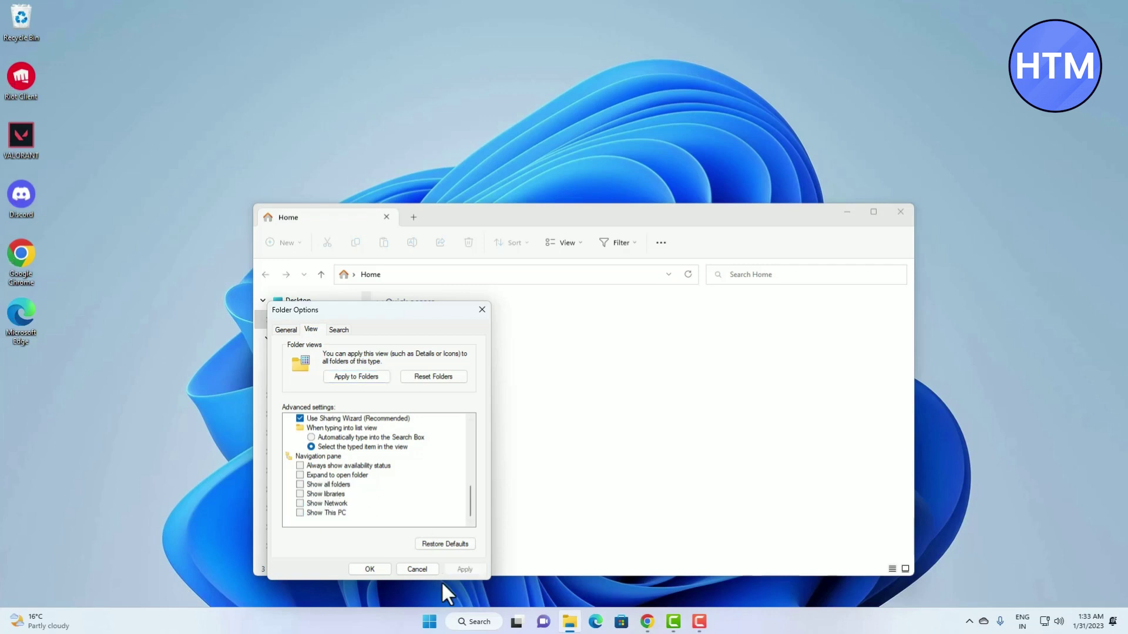
click(387, 570)
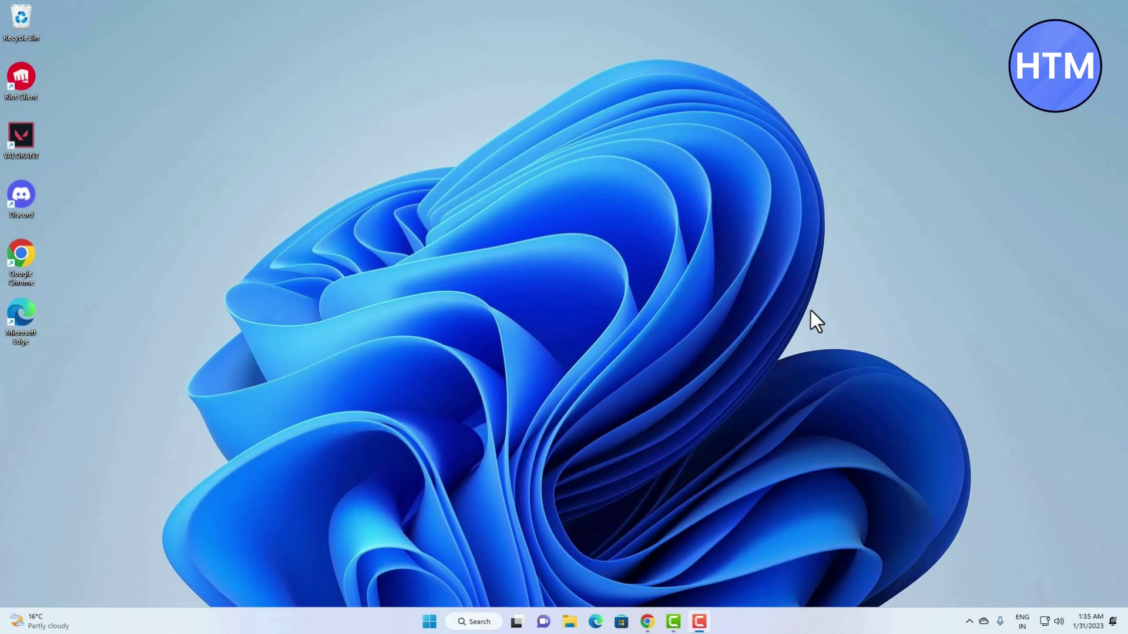
- Open Explorer and switch on Expand to current folder for the navigation pane
click(569, 620)
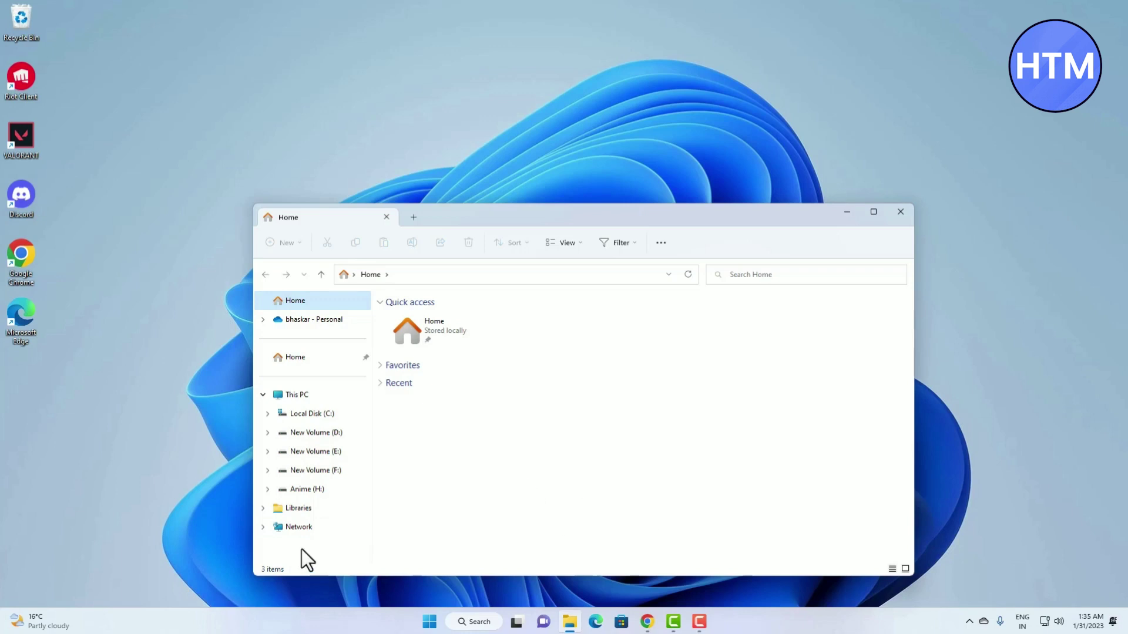
right_click(302, 550)
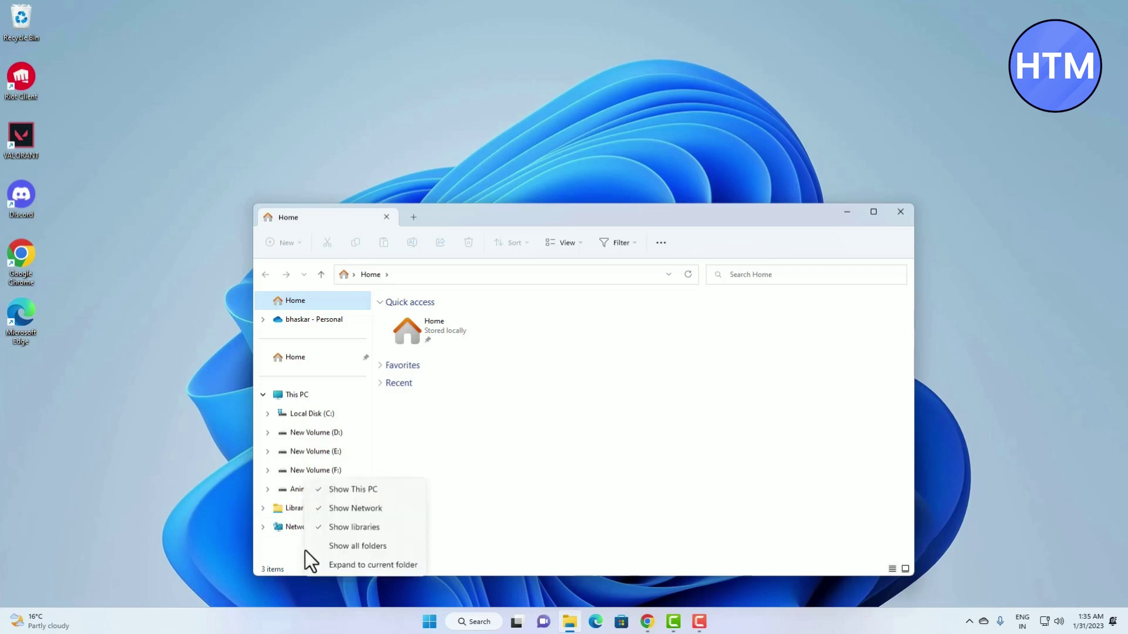
click(387, 567)
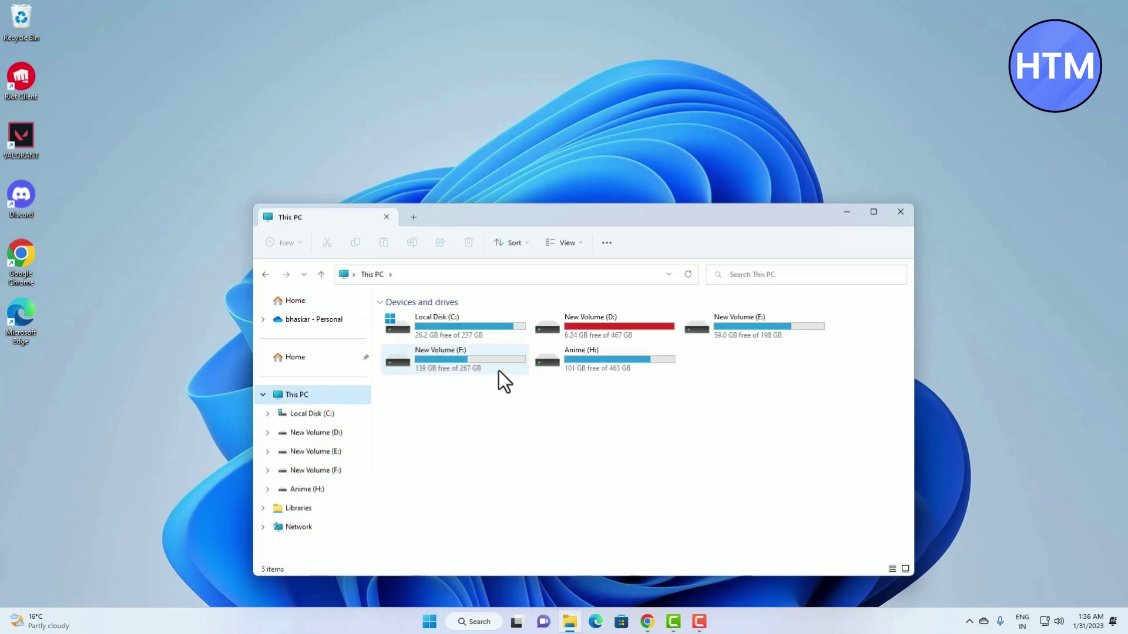
- Browse into Local Disk (C:) and the HTM folder, then go back to This PC
double_click(467, 333)
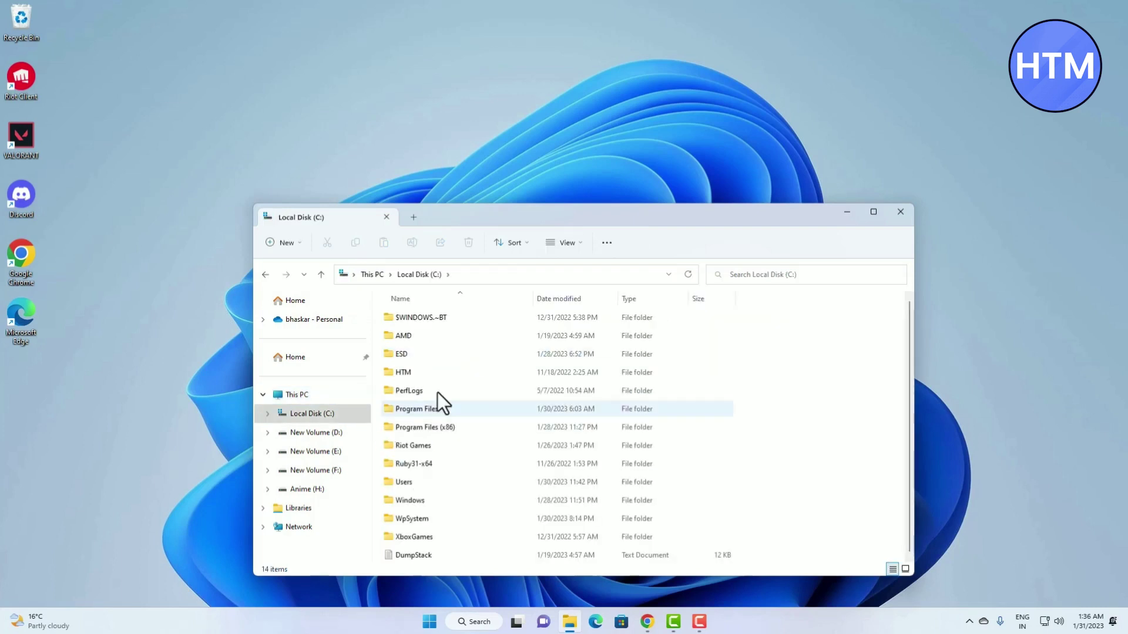
double_click(460, 370)
scroll(322, 529, down, 2)
scroll(330, 352, down, 2)
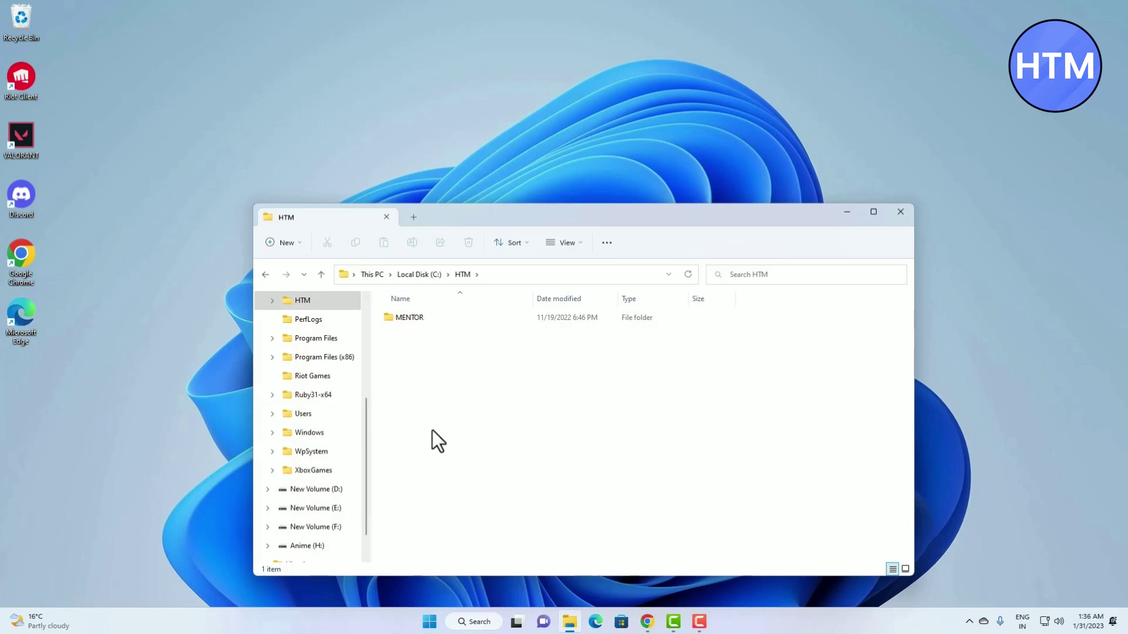
scroll(318, 459, up, 4)
click(300, 395)
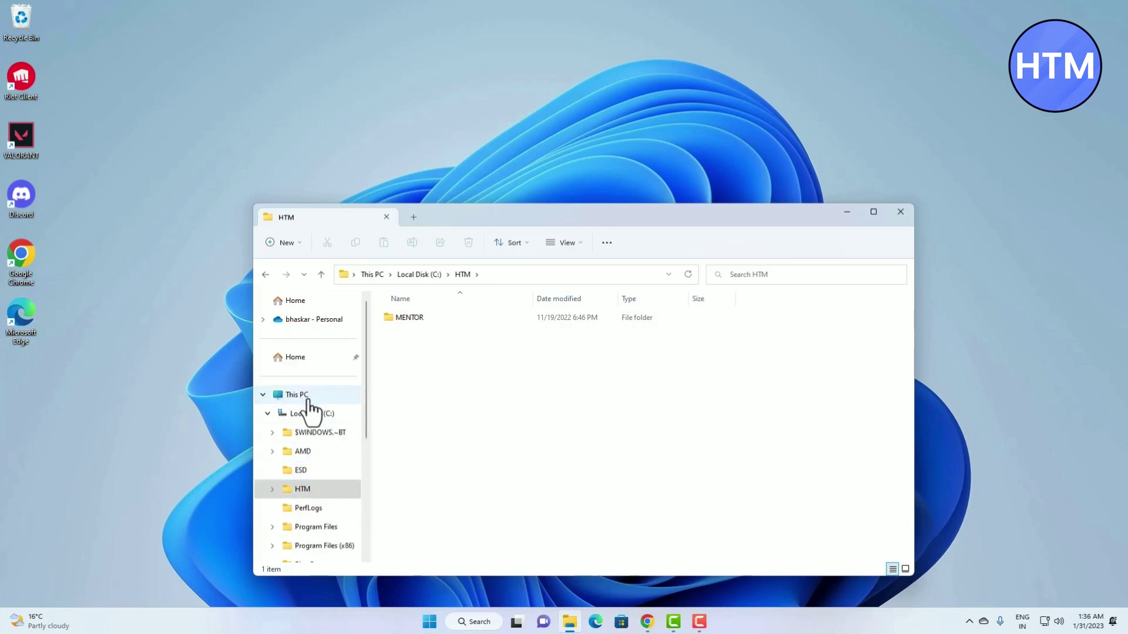
- Uncheck Expand to open folder in Folder Options' View settings and apply with OK
click(613, 238)
click(552, 452)
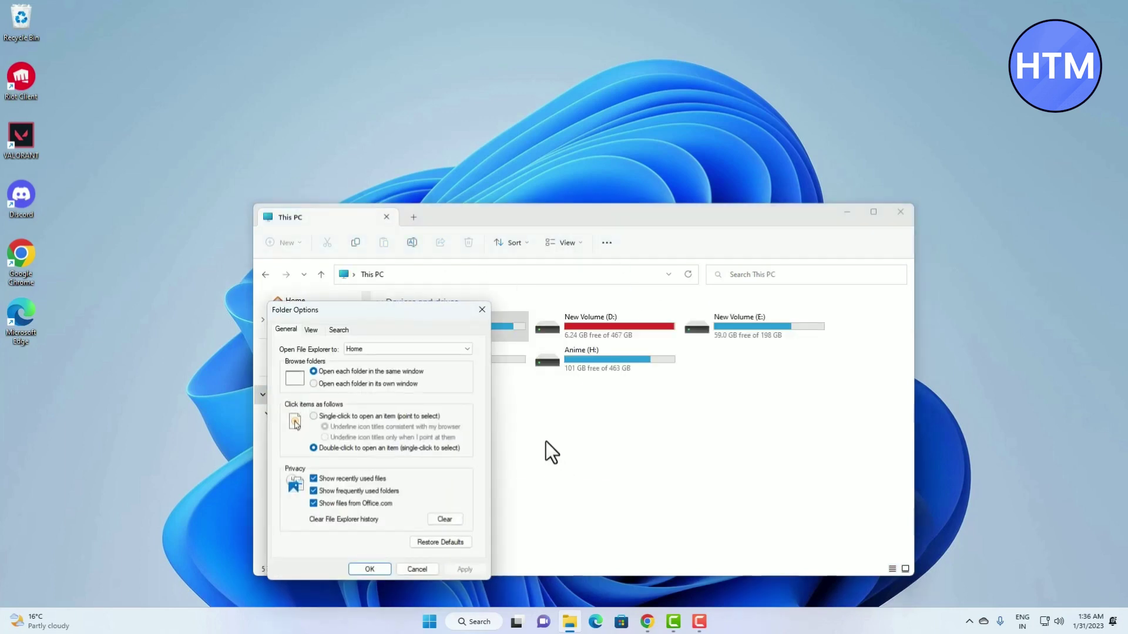
click(312, 330)
drag(477, 441, 484, 521)
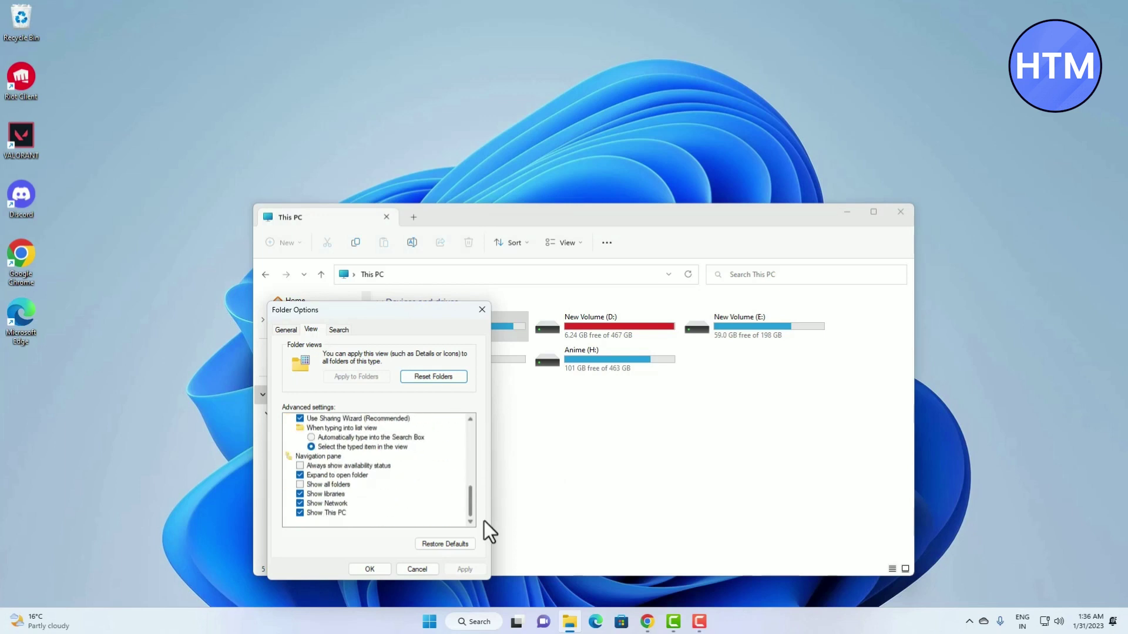
click(309, 477)
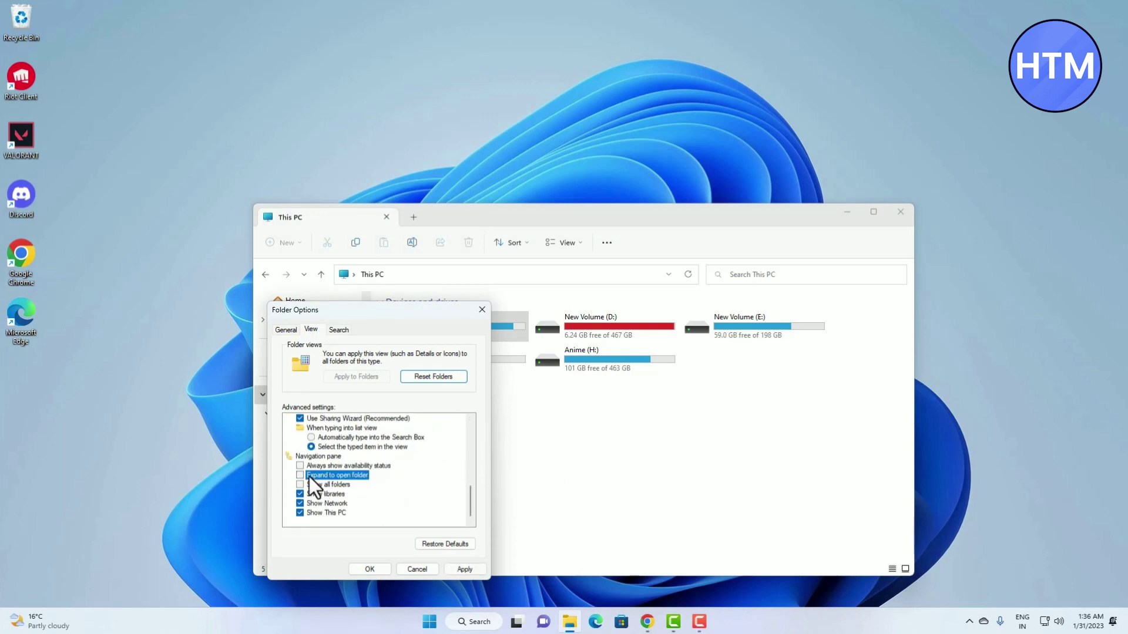
click(464, 568)
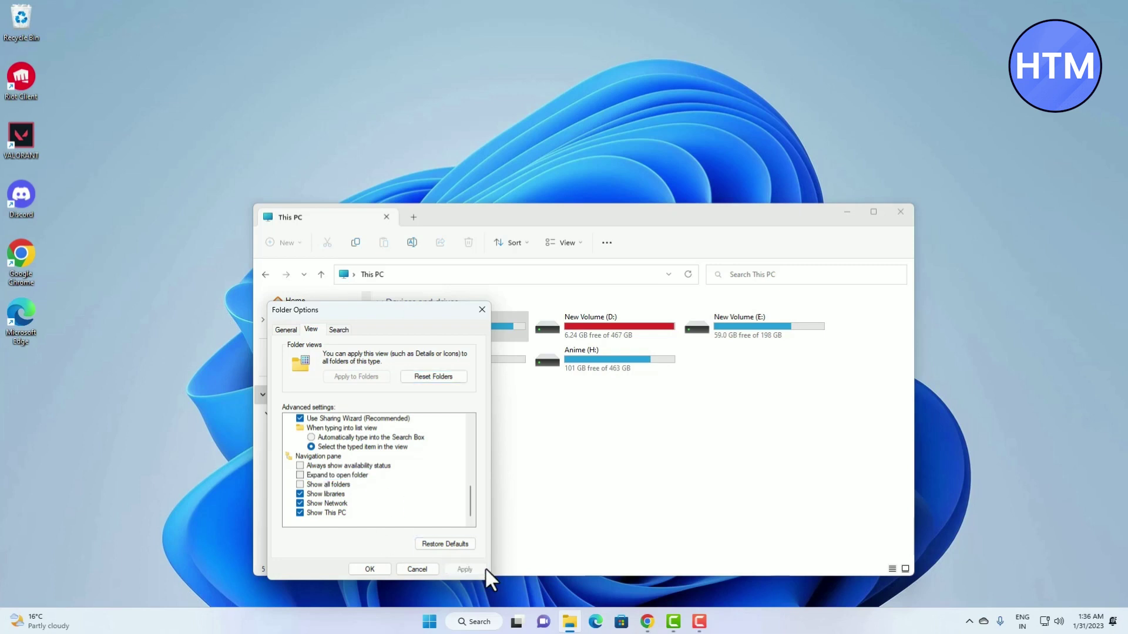
click(388, 568)
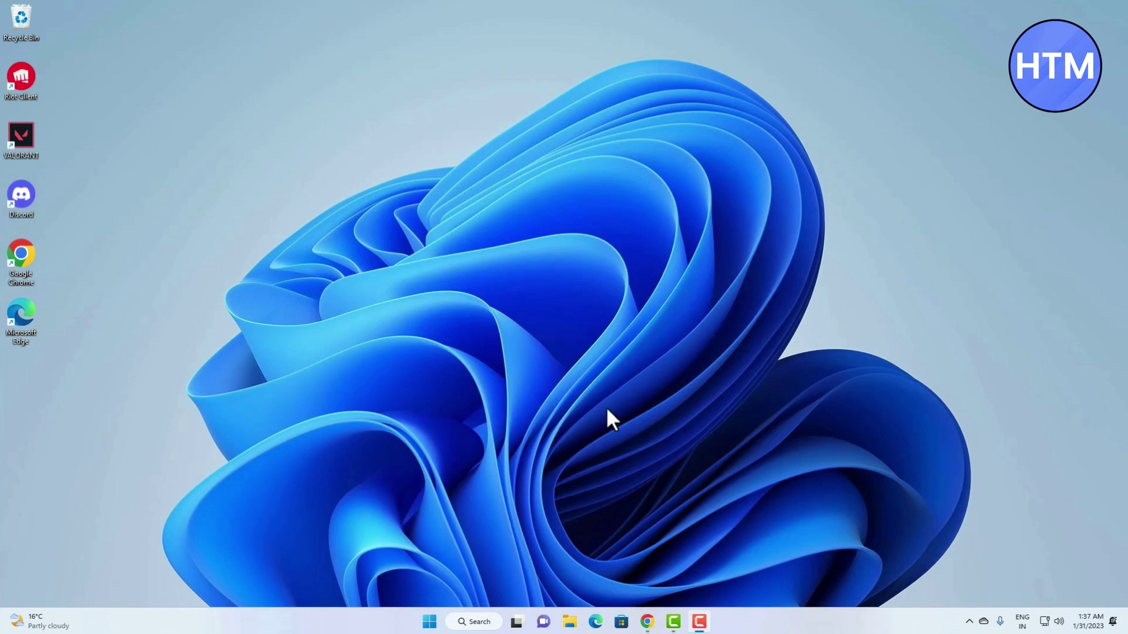
- Turn off Show recently used files under Privacy in Folder Options, apply, and close Explorer
click(569, 621)
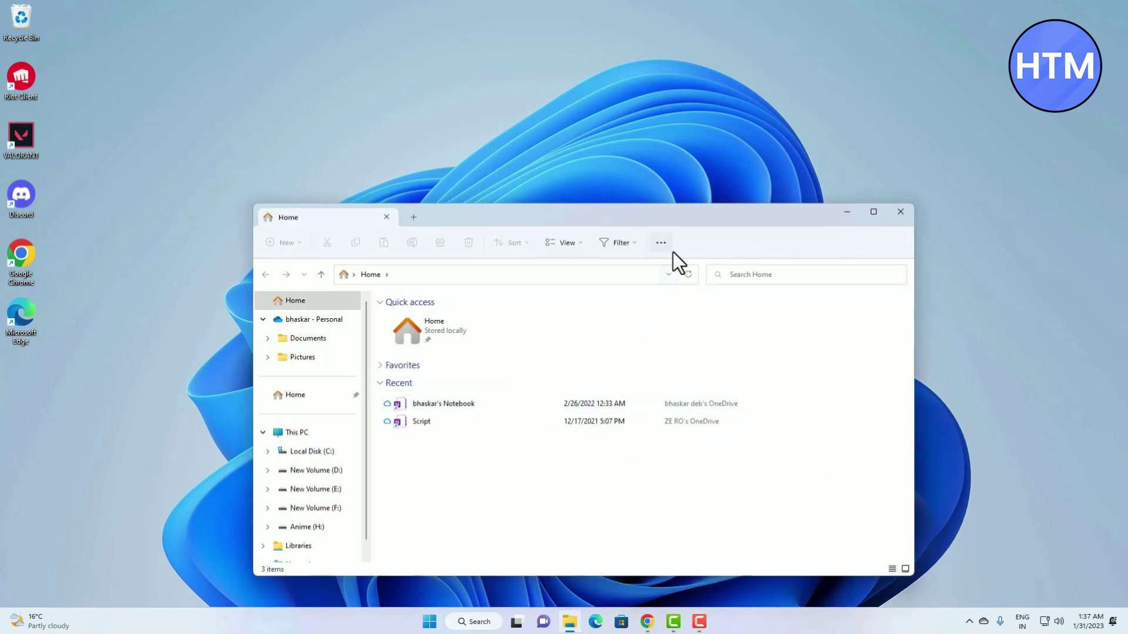
click(660, 242)
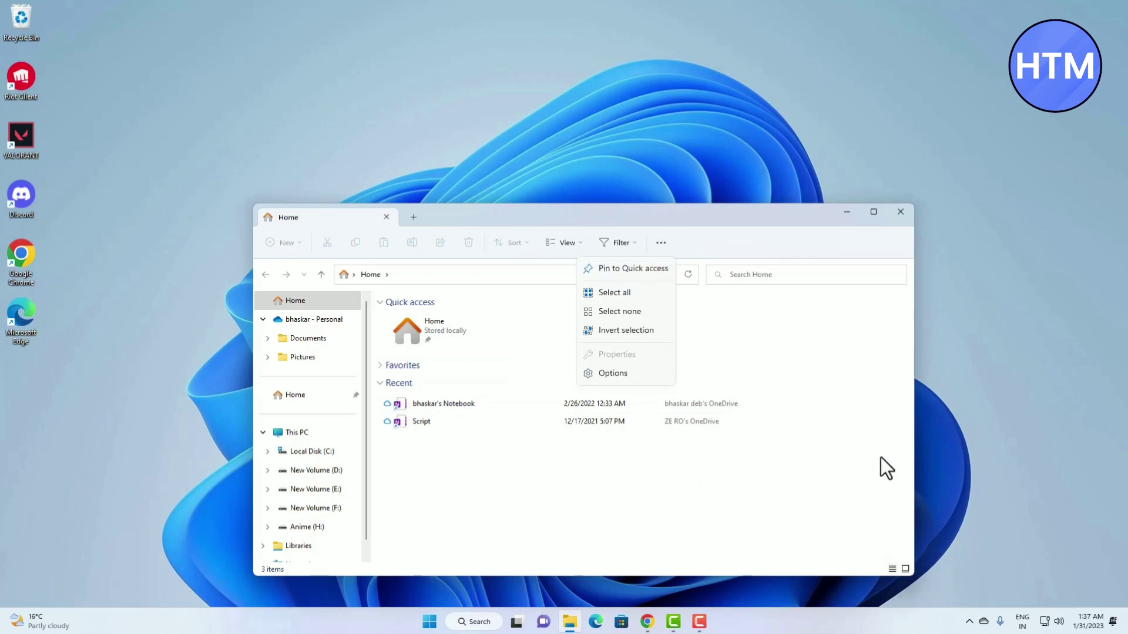
click(624, 377)
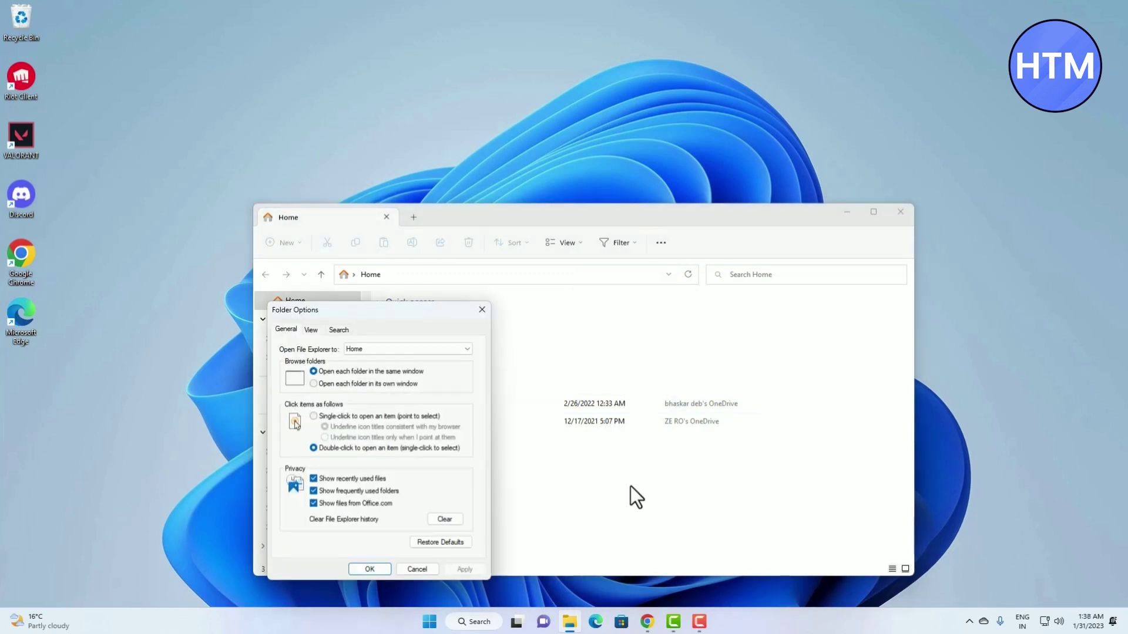
click(315, 479)
click(464, 569)
click(382, 568)
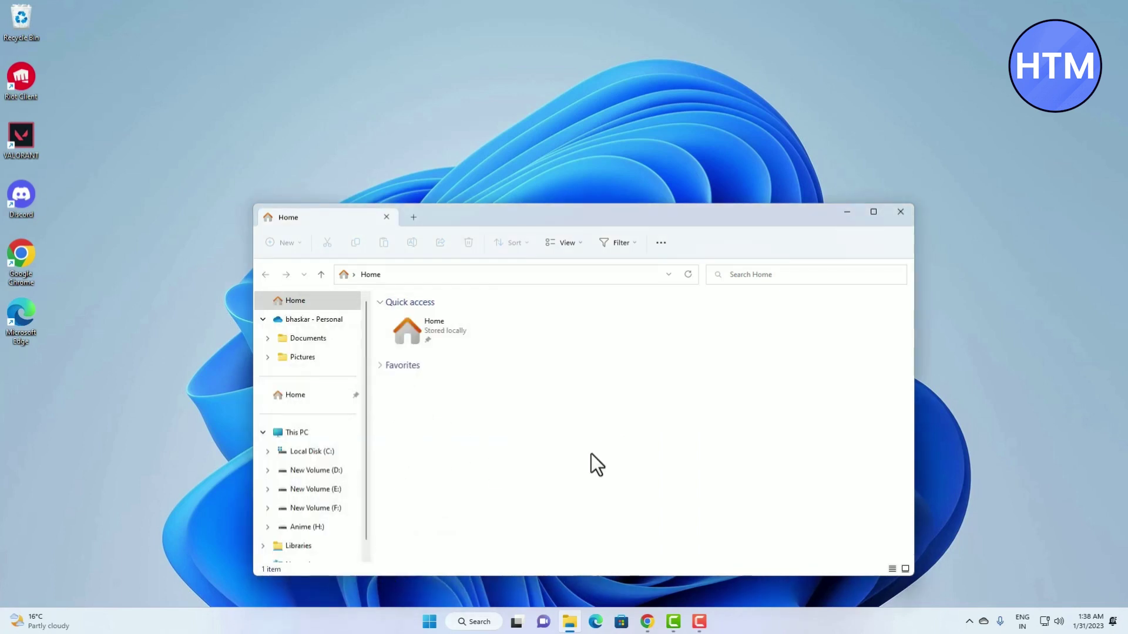
click(900, 212)
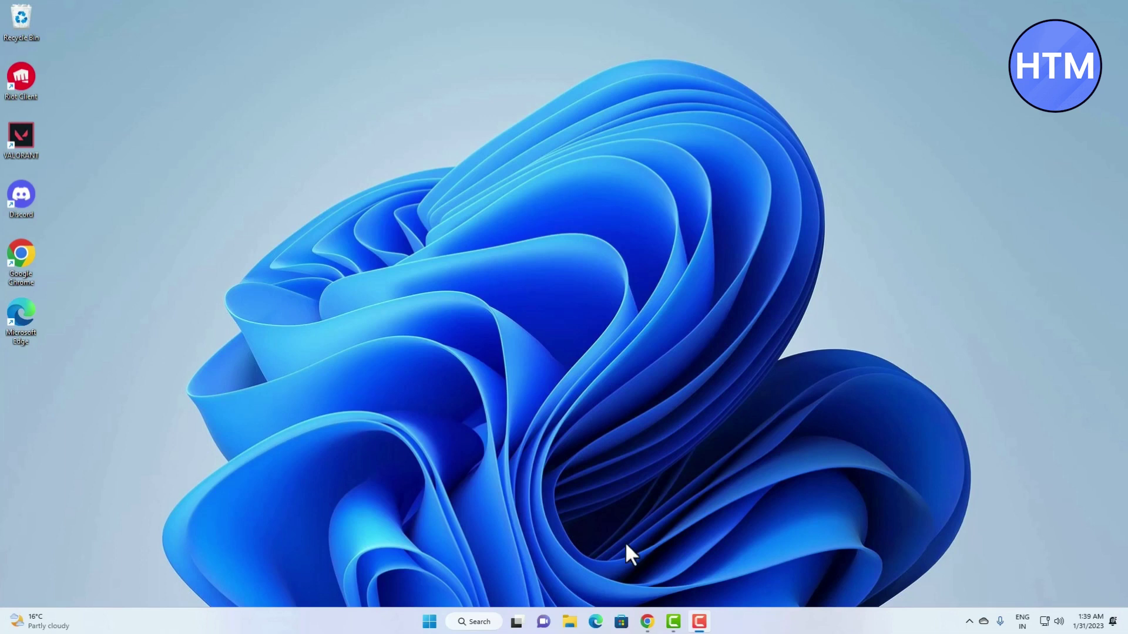
- Uncheck Show frequently used folders and Show files from Office.com, clear Explorer history, and apply
click(568, 621)
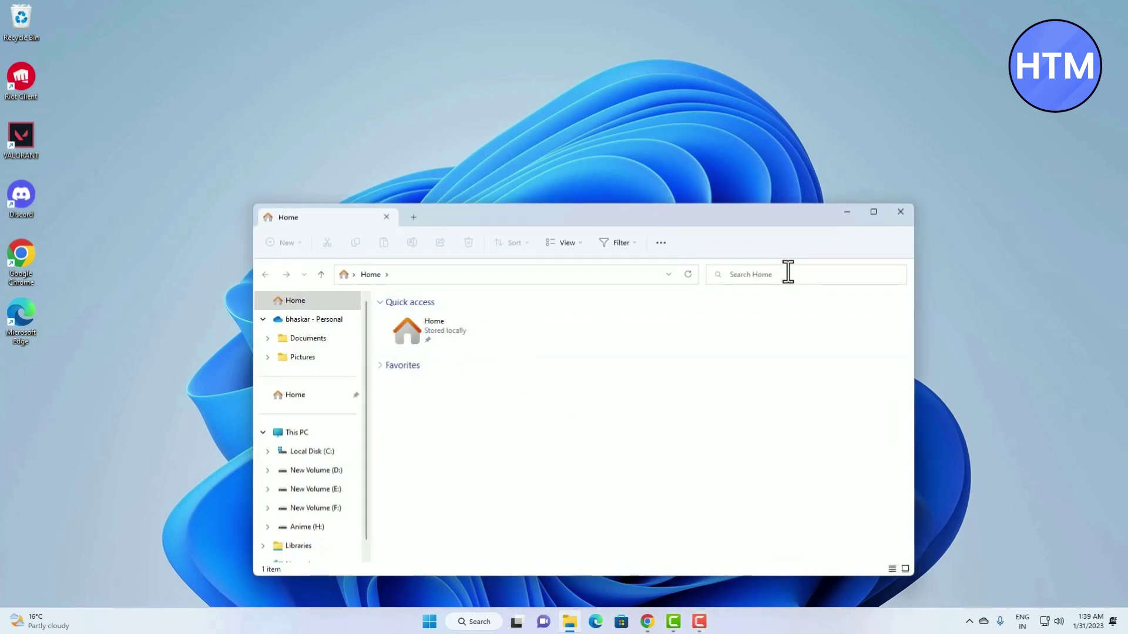
click(655, 246)
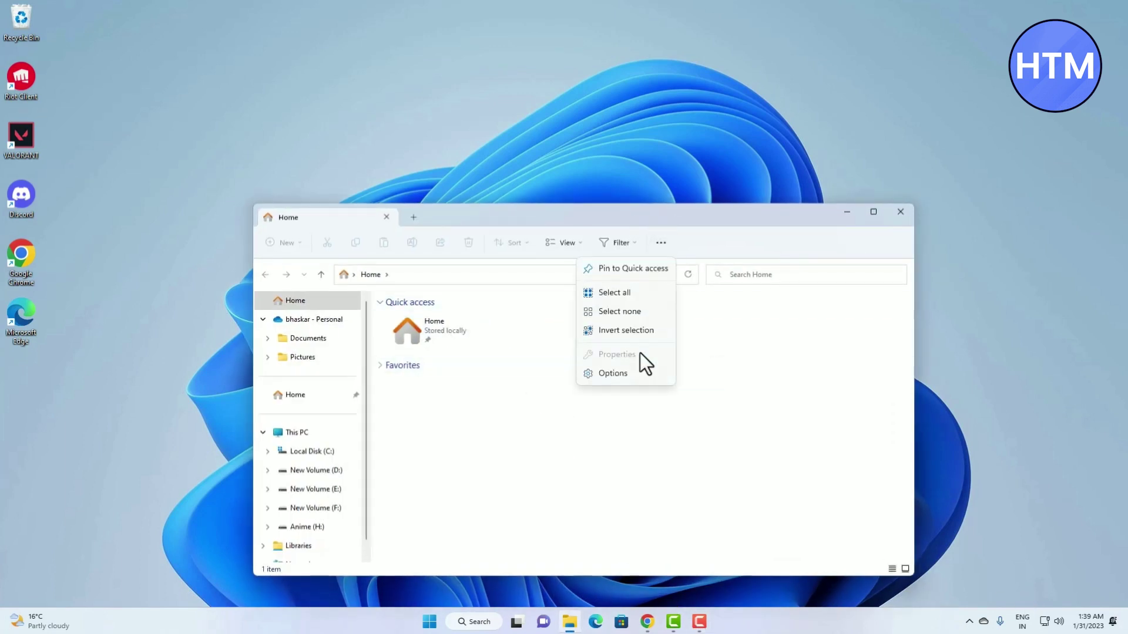
click(607, 373)
click(313, 491)
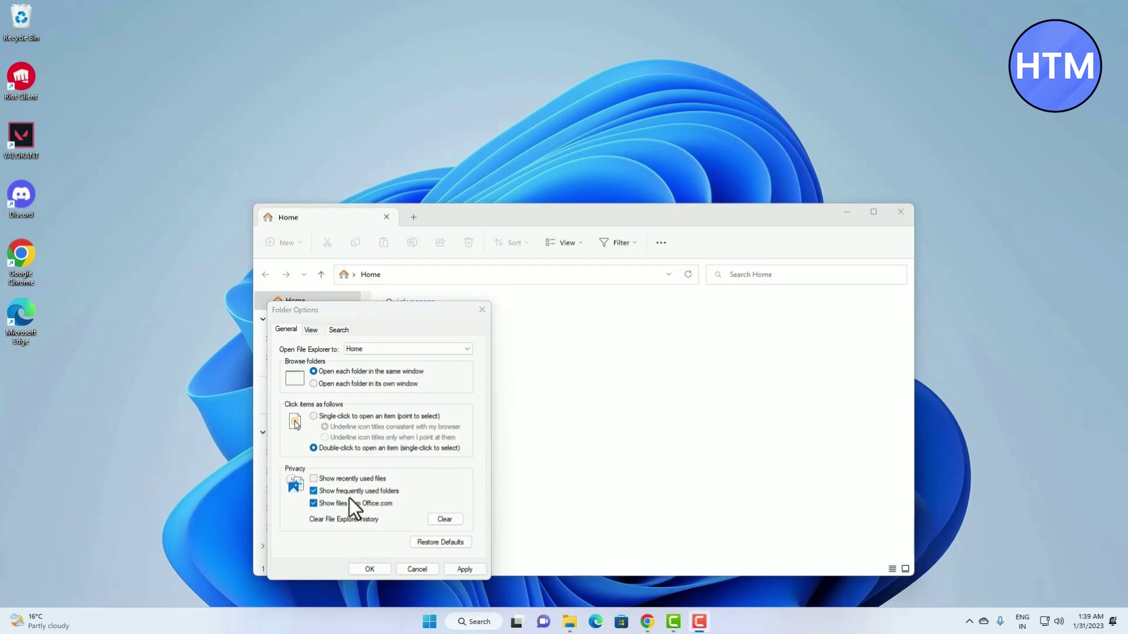
click(306, 494)
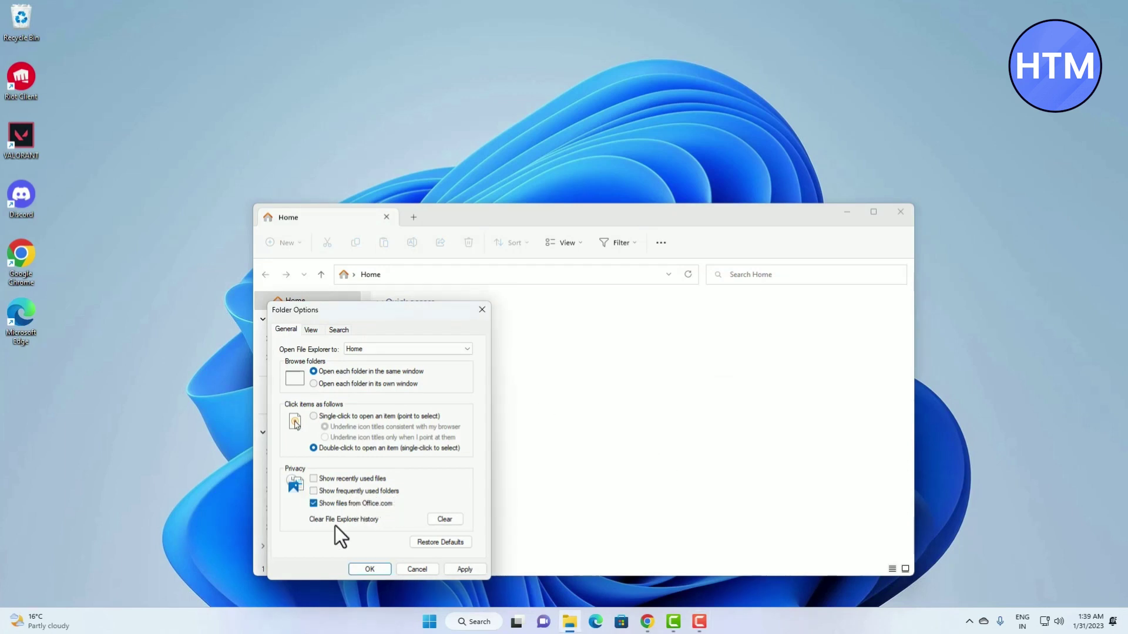
click(364, 503)
click(443, 519)
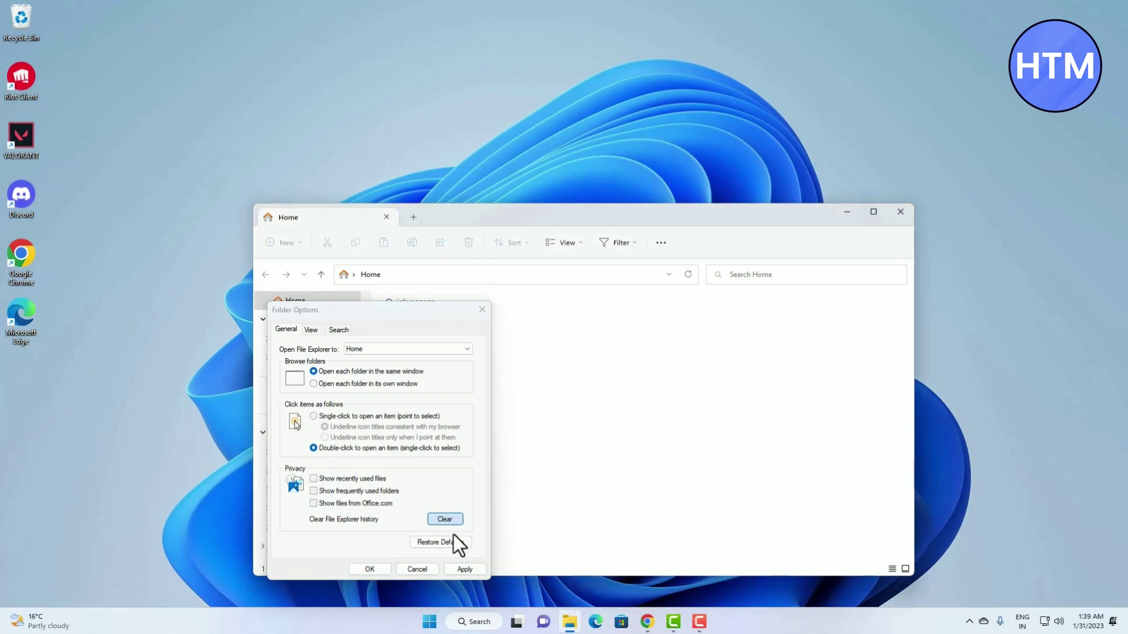
click(462, 568)
click(371, 569)
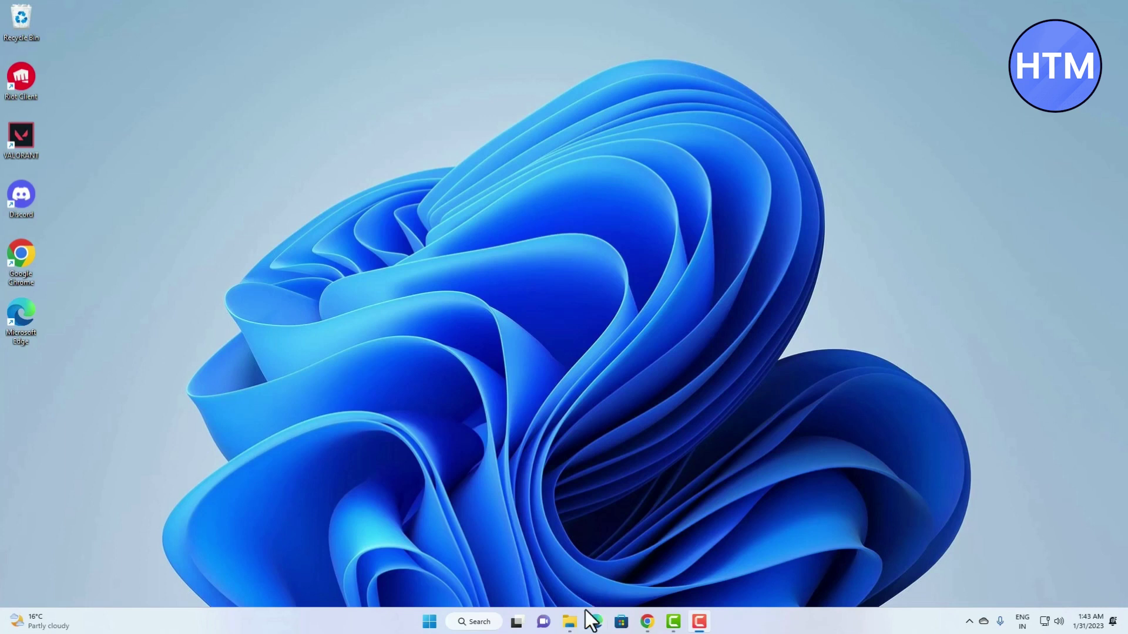
- Open the High On Life folder in Explorer and hide the navigation pane via View > Show
click(573, 620)
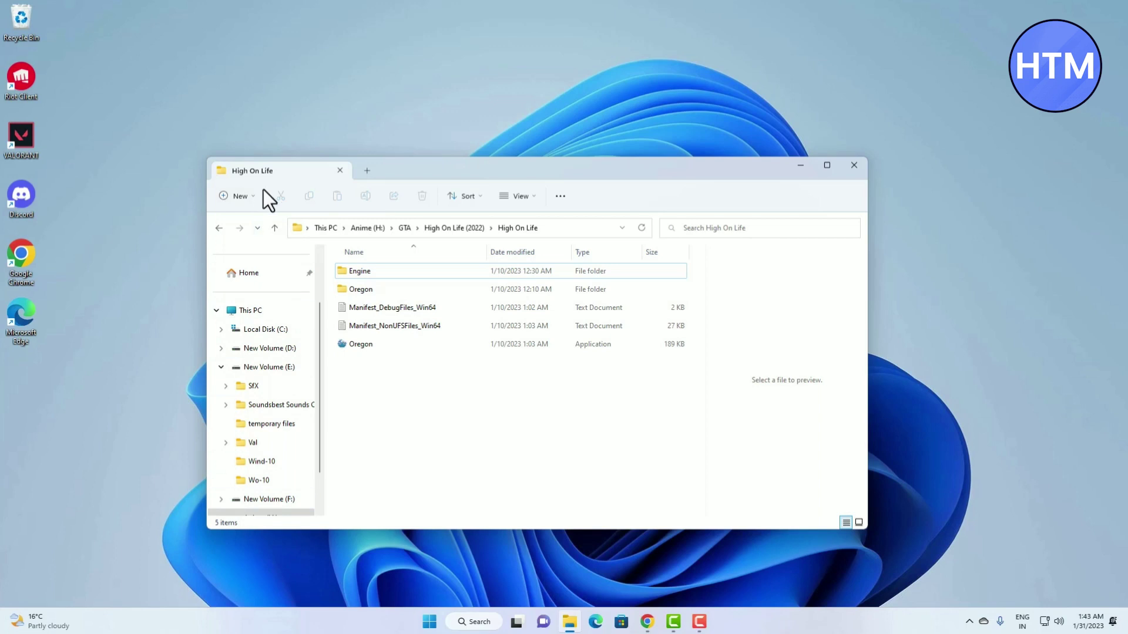
click(527, 198)
mouse_move(516, 397)
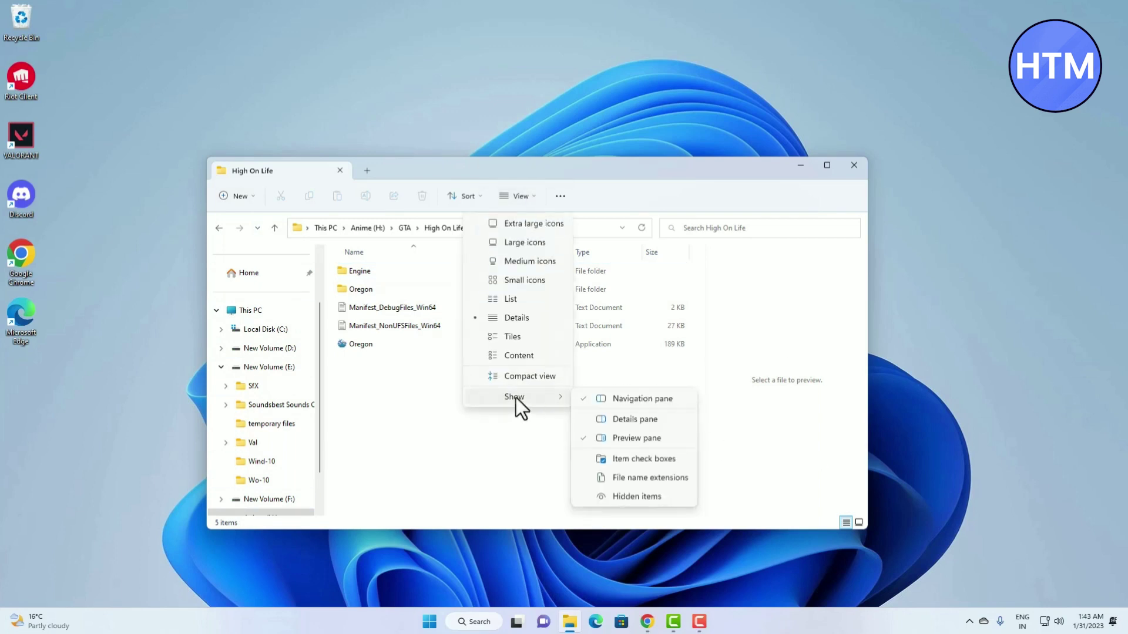
click(622, 400)
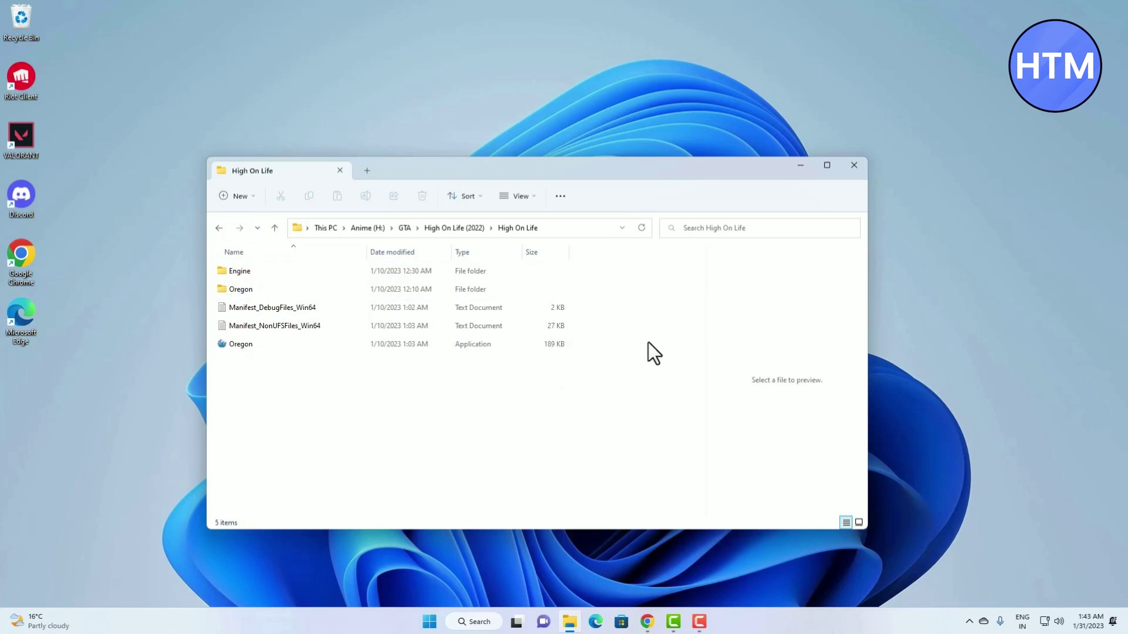
- Turn the navigation pane back on from View > Show
click(527, 202)
mouse_move(541, 397)
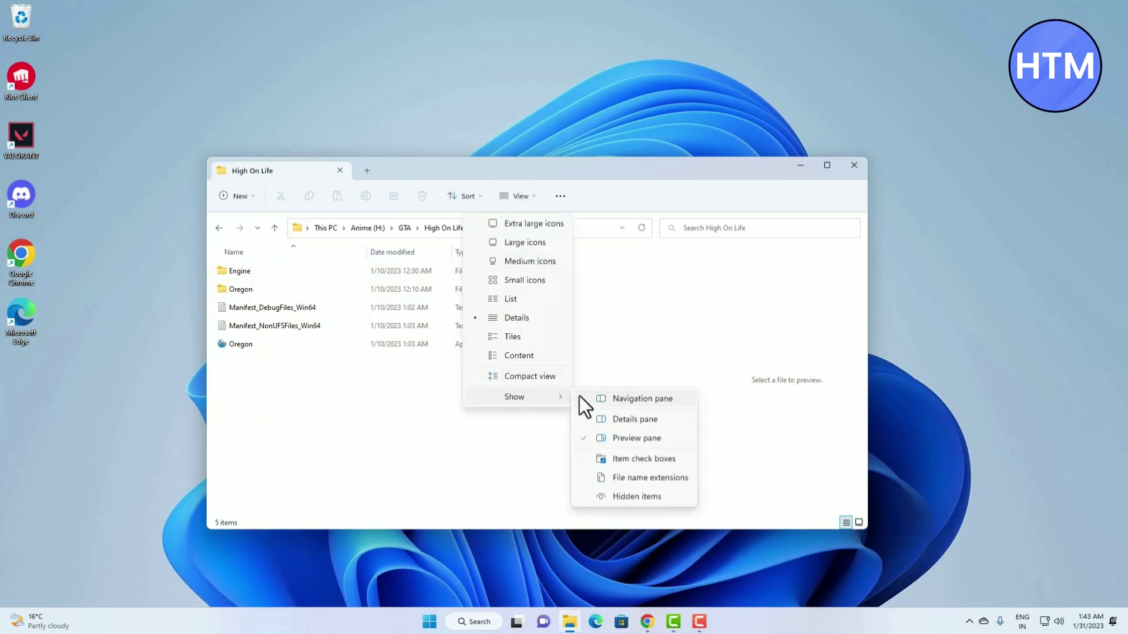
click(655, 399)
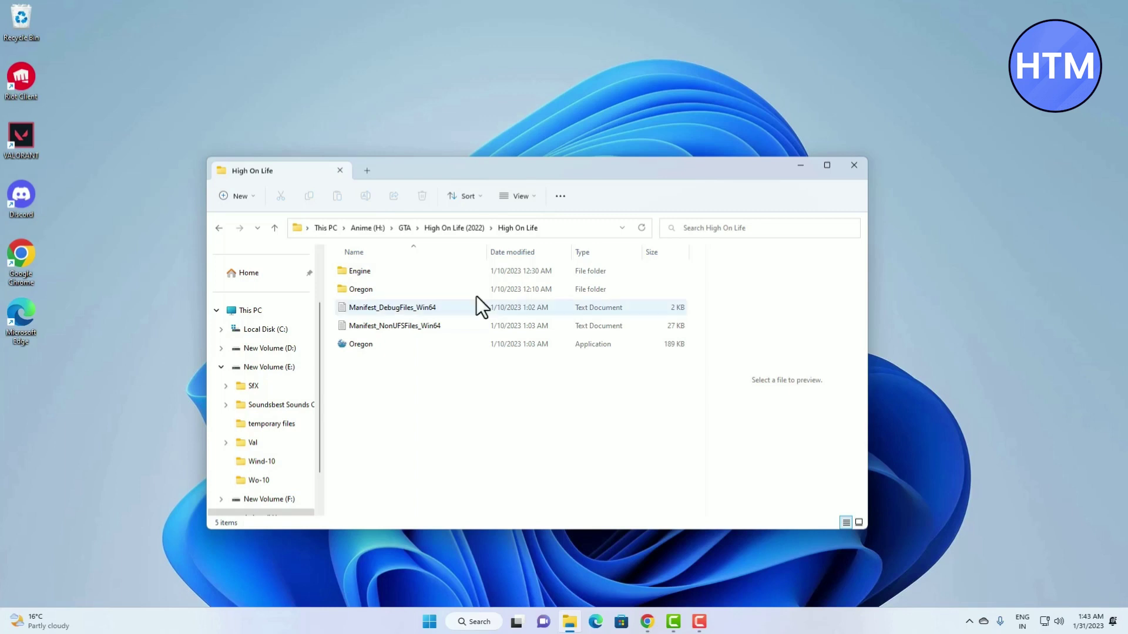
click(528, 195)
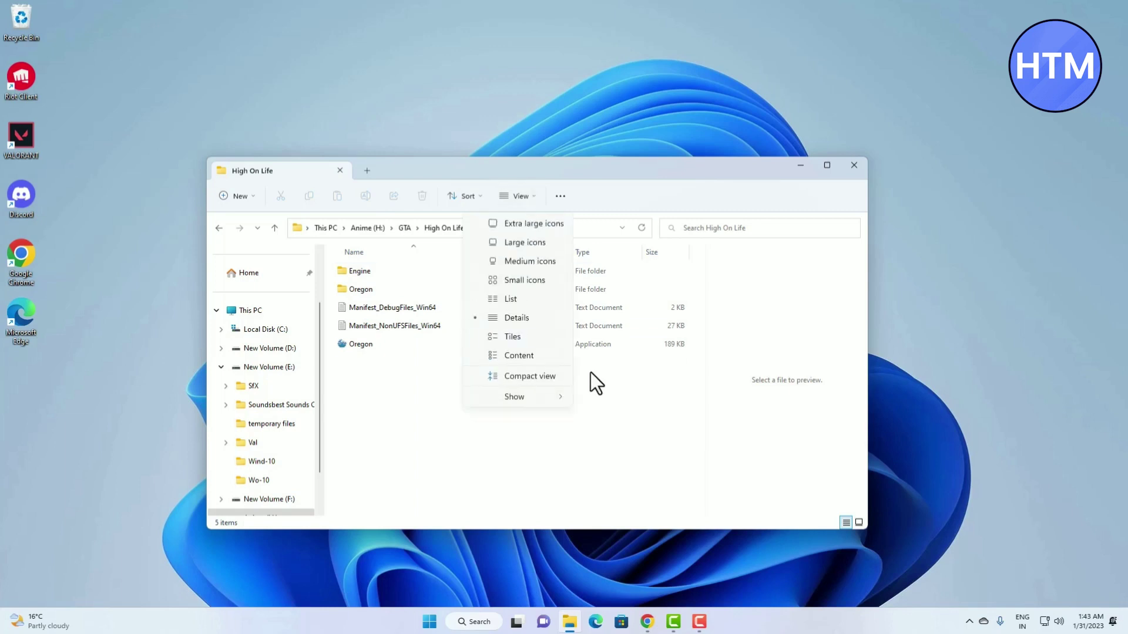
mouse_move(552, 397)
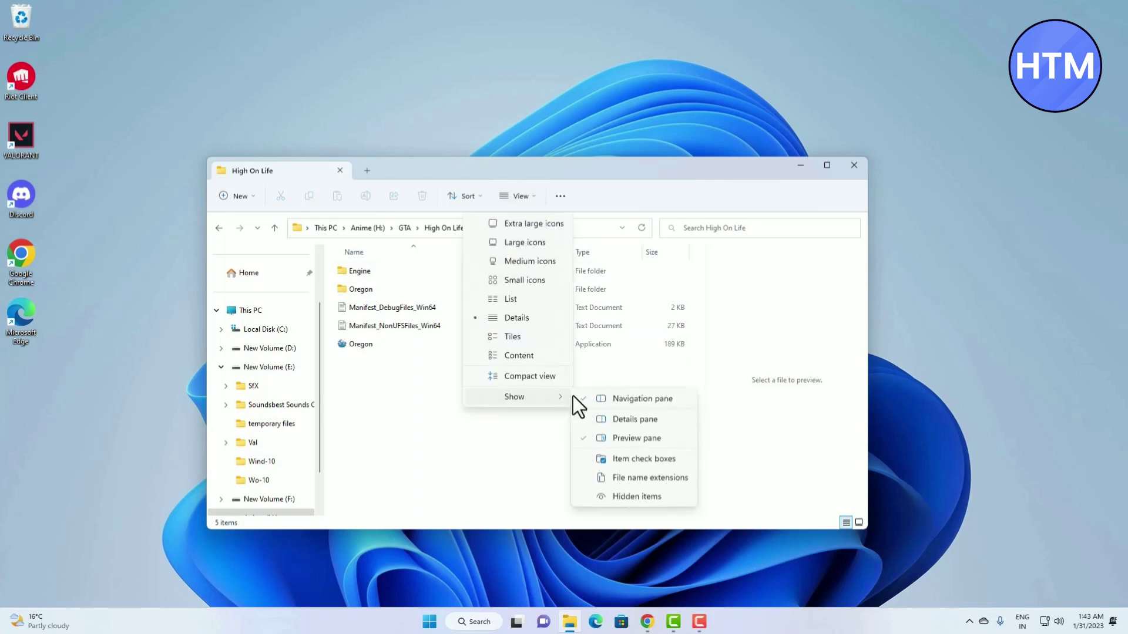
click(643, 421)
click(384, 273)
click(393, 310)
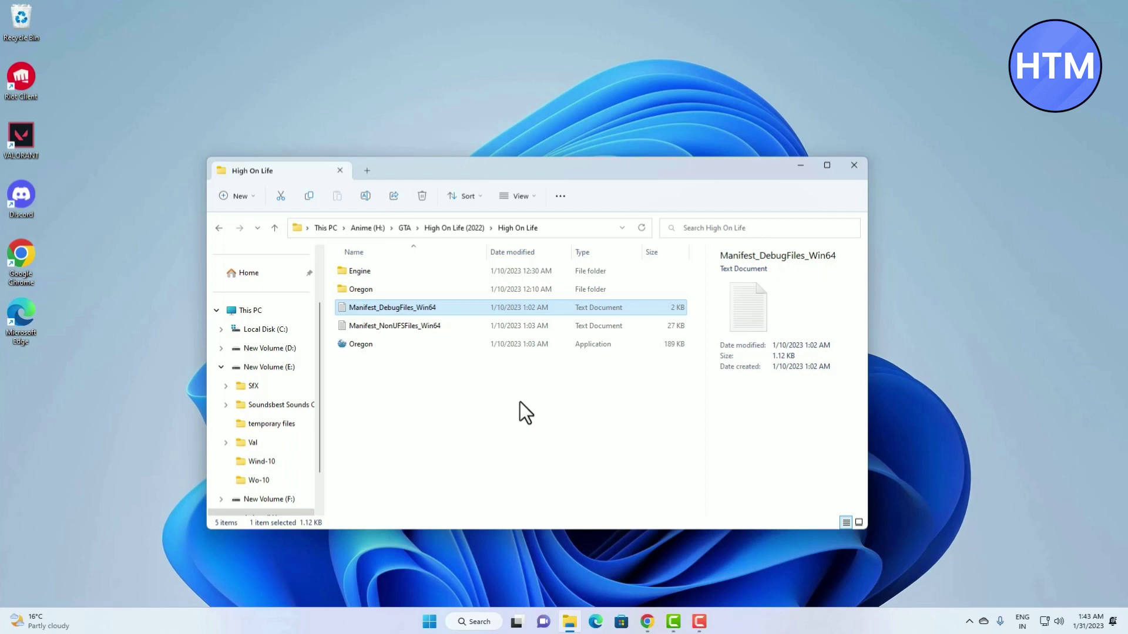
click(519, 194)
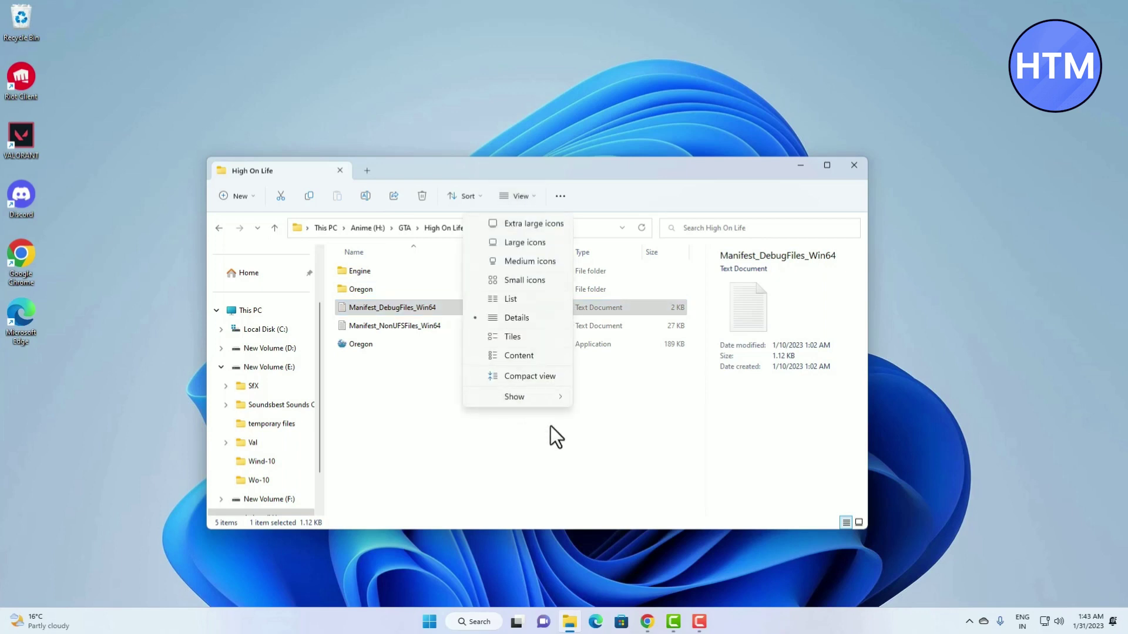
mouse_move(553, 403)
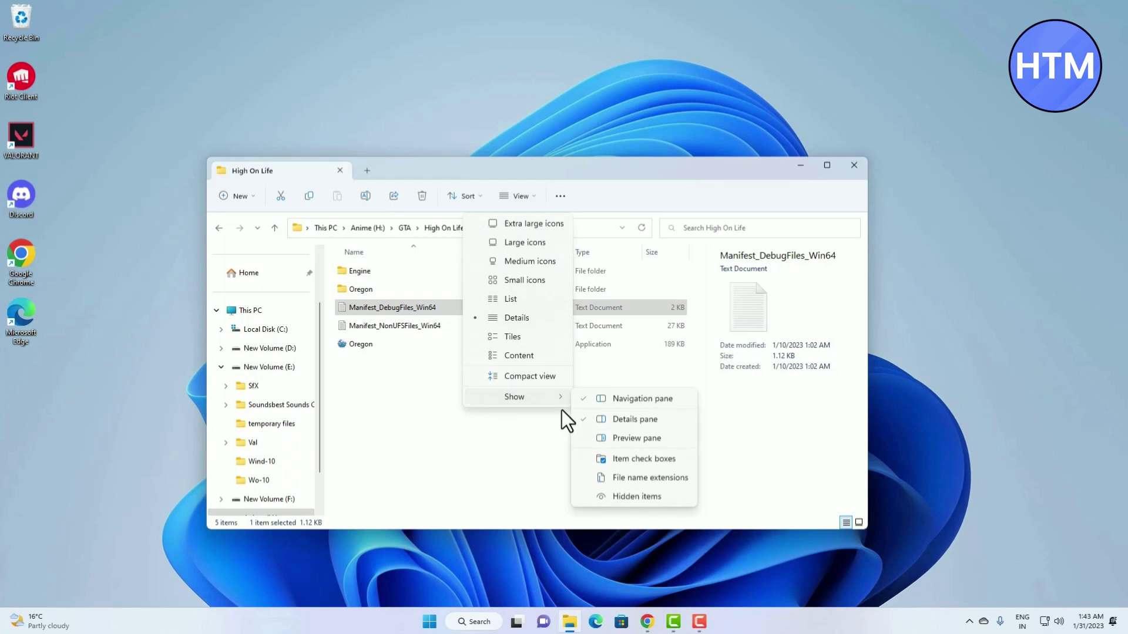
click(629, 438)
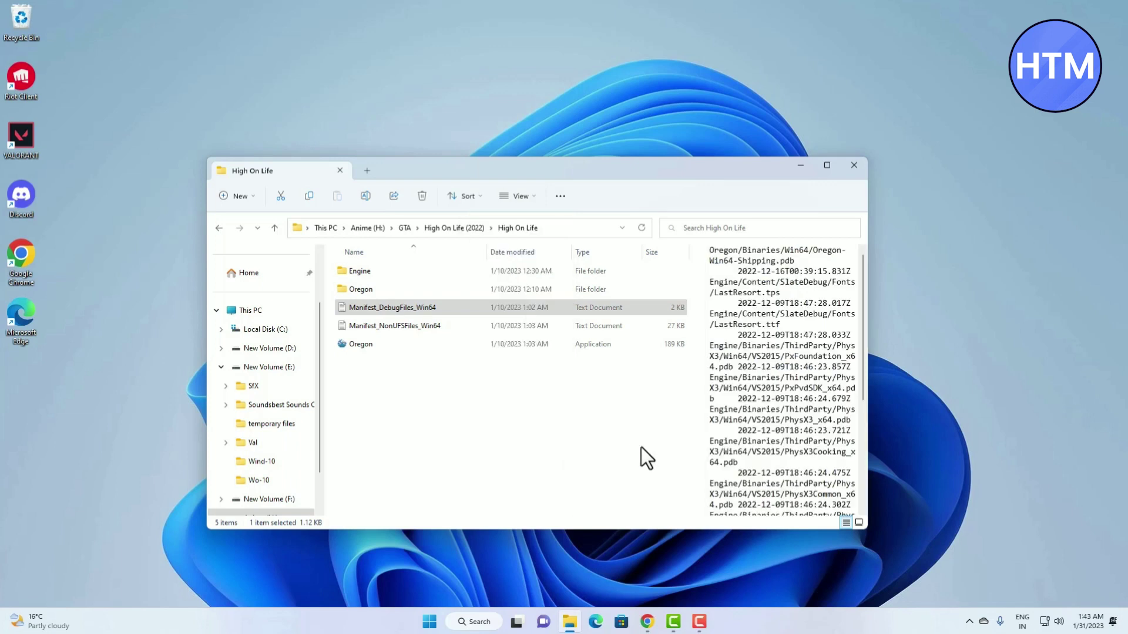
click(406, 326)
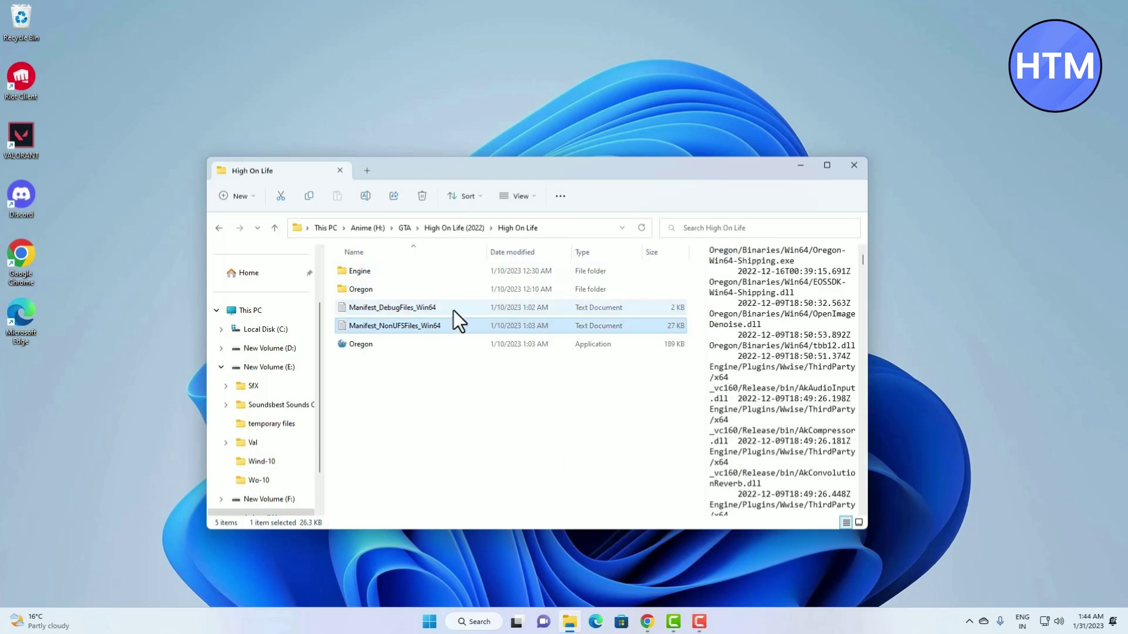
scroll(811, 339, down, 3)
scroll(811, 340, down, 10)
- Switch File Explorer's side area back to the Details pane beside the High On Life folder
click(567, 393)
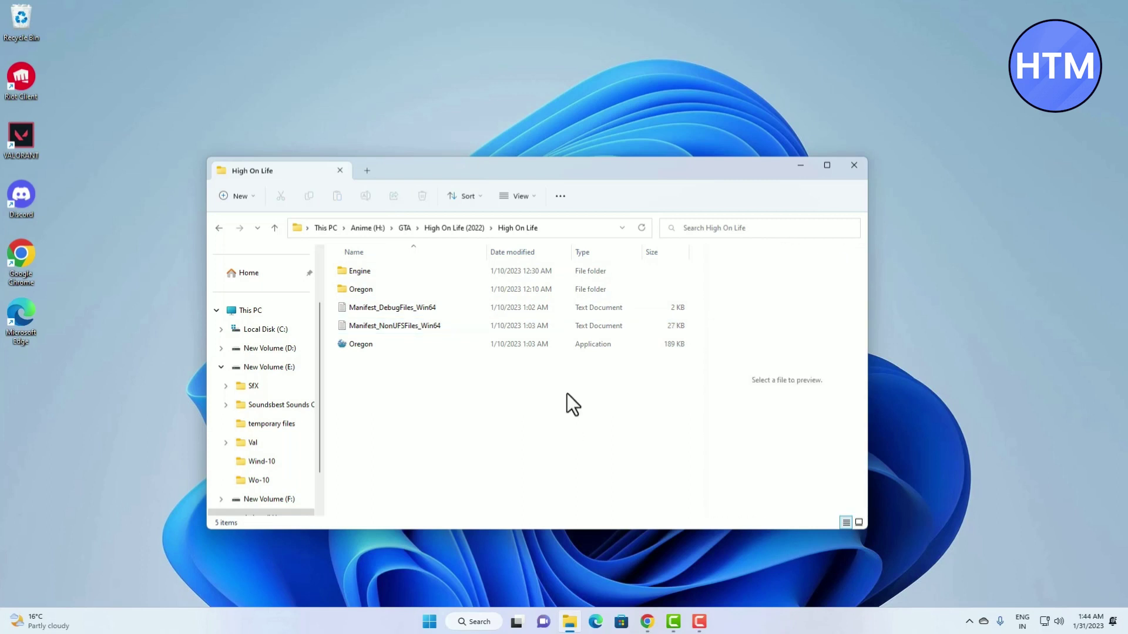
click(537, 203)
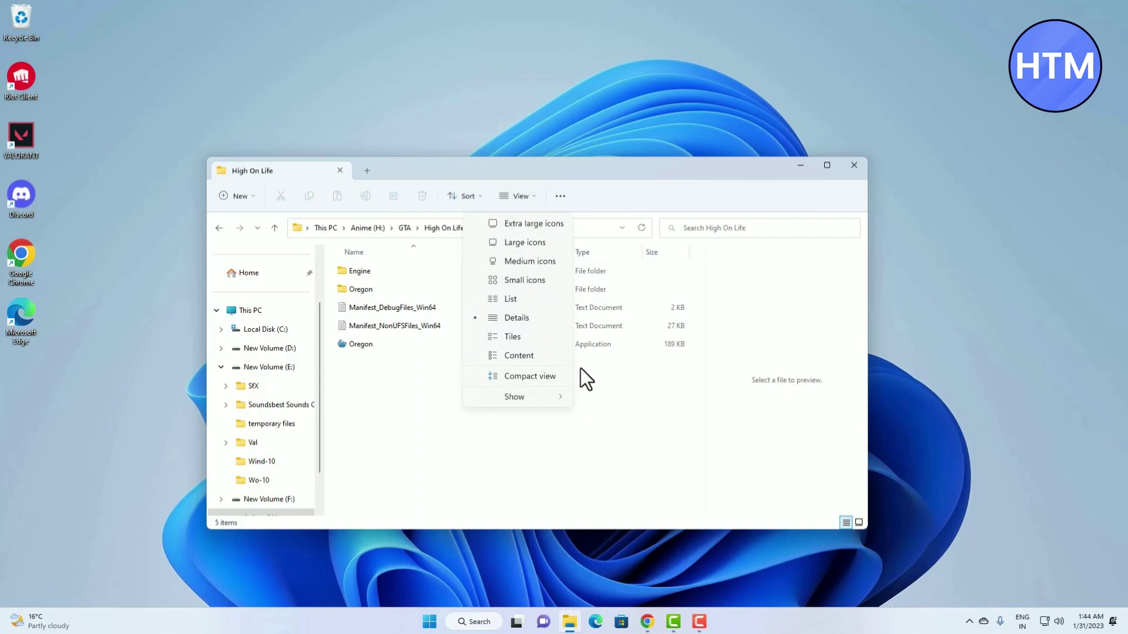
mouse_move(547, 398)
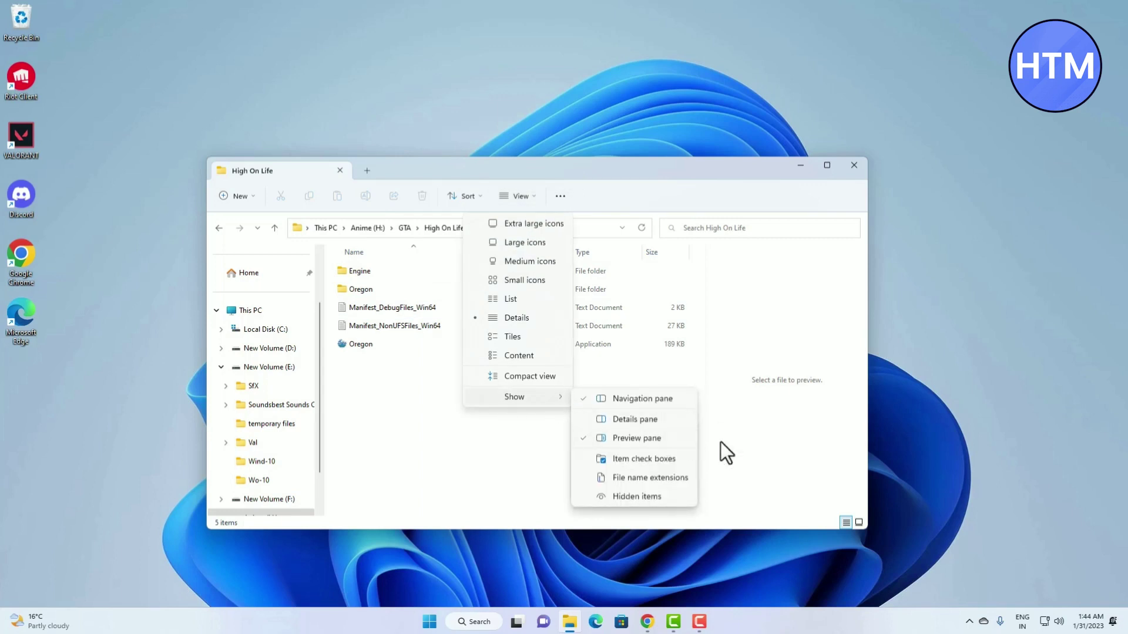
click(646, 421)
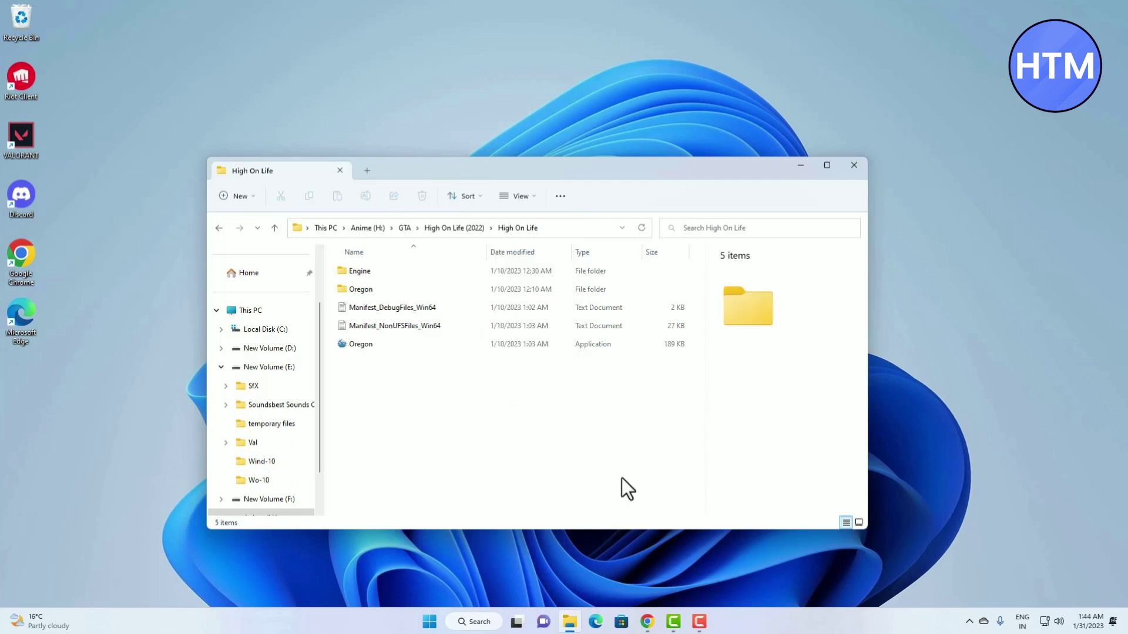
click(515, 198)
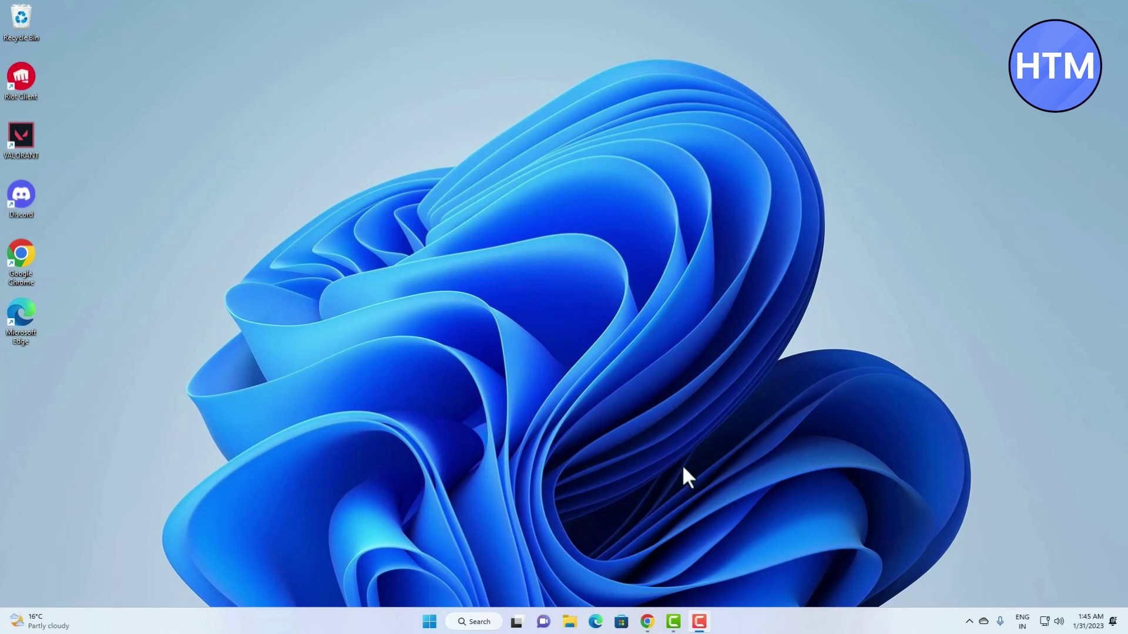
- Open a new File Explorer window and go to the Games folder on New Volume (D:)
click(584, 617)
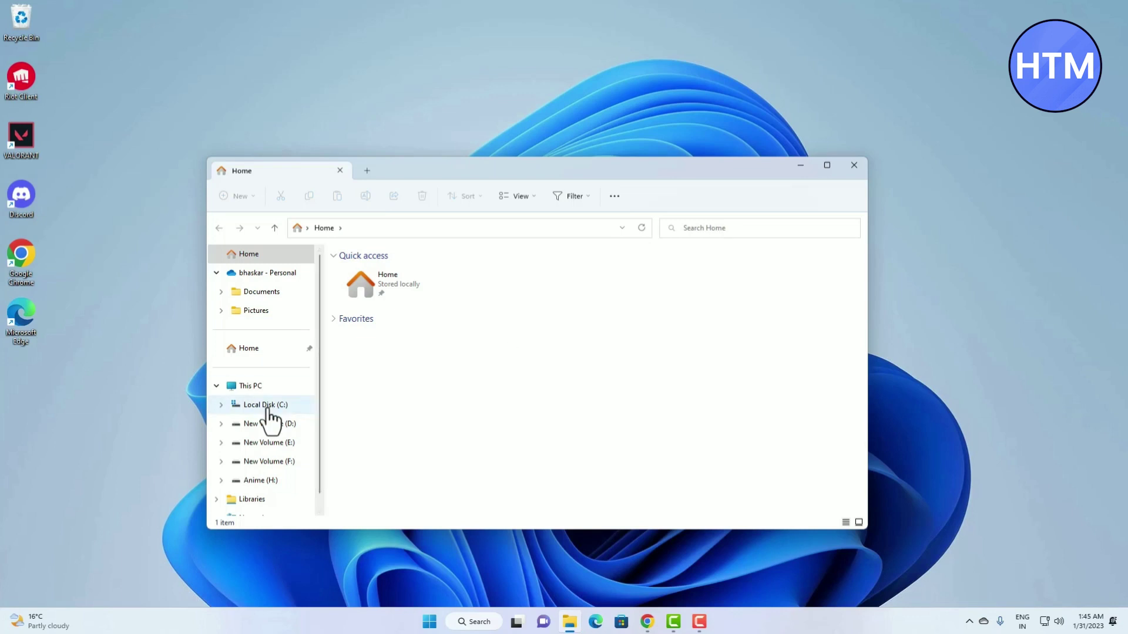
click(267, 424)
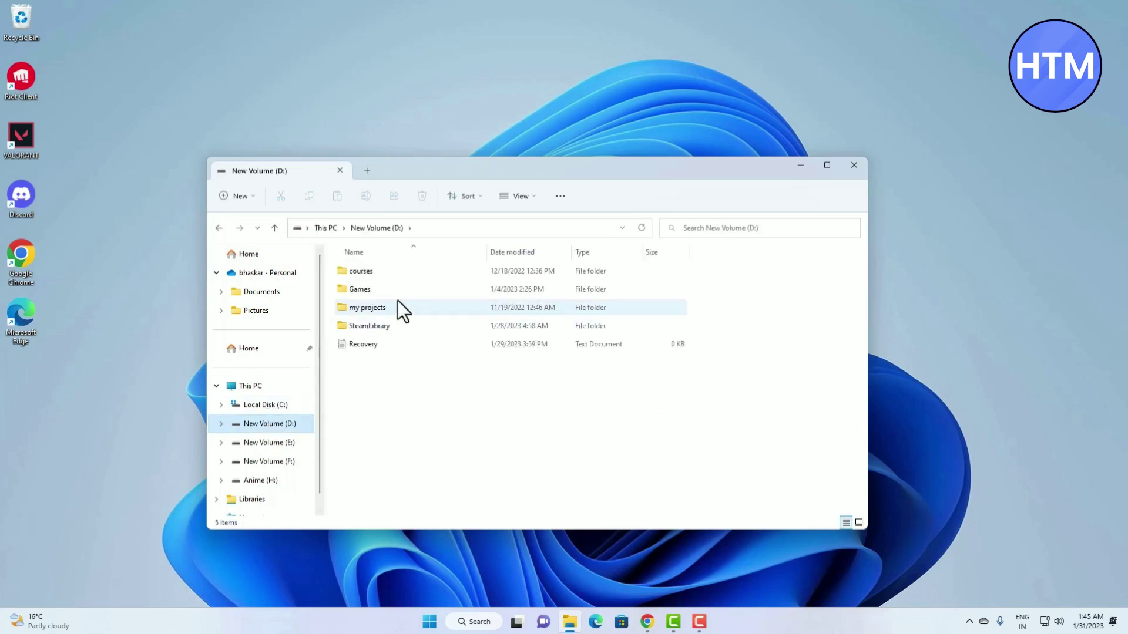
click(396, 269)
double_click(393, 283)
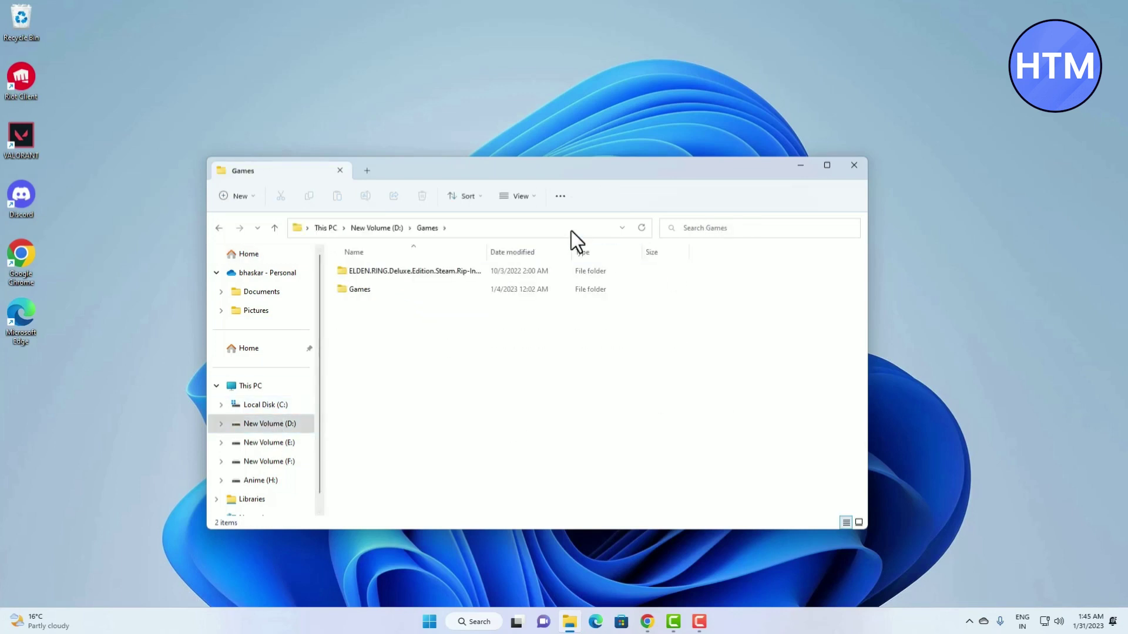
- Turn on item check boxes, tick the ELDEN RING and Games folders, then clear both
click(526, 203)
mouse_move(541, 395)
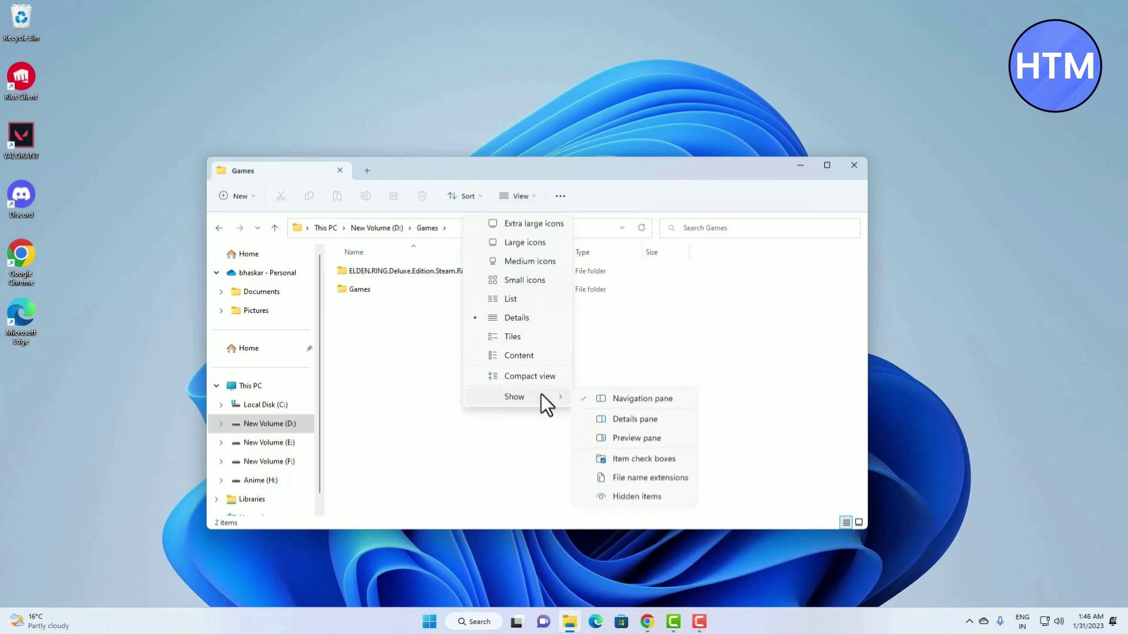
click(640, 463)
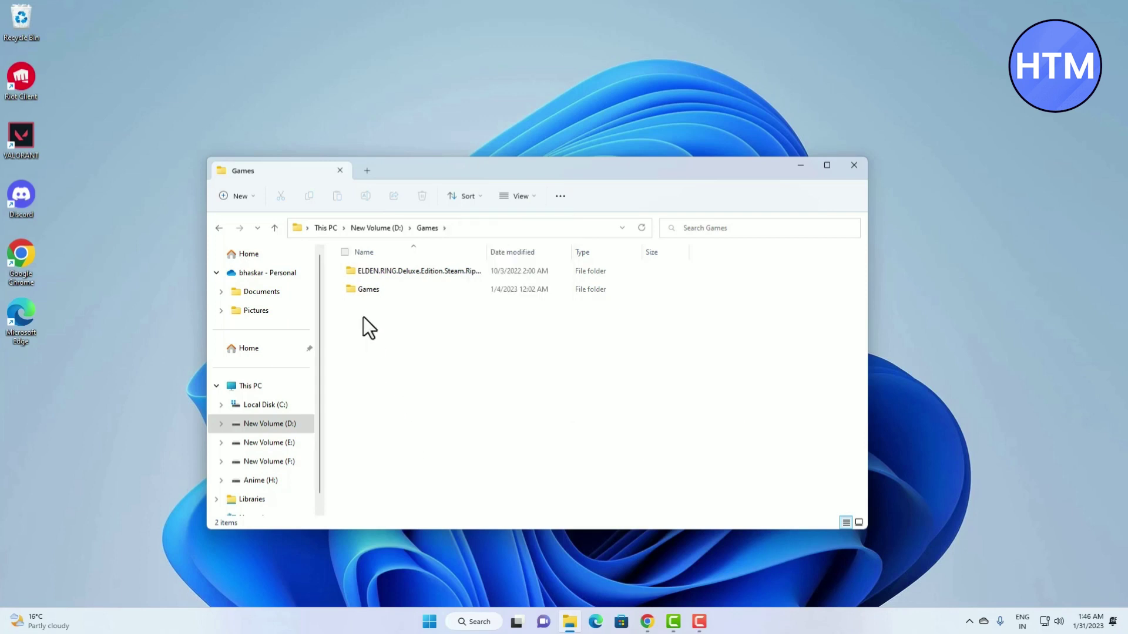
click(341, 272)
click(342, 290)
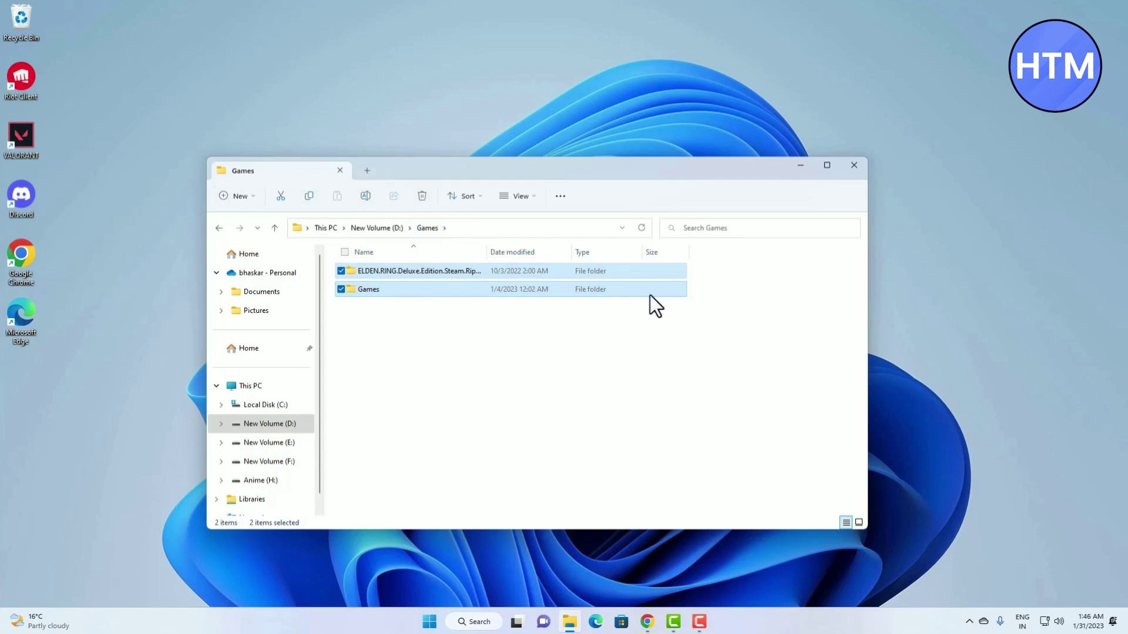
click(527, 406)
- Open ELDEN RING Deluxe Edition > Crack > ArtbookOST > Digital Artbook > Plugins > x86_64
double_click(460, 272)
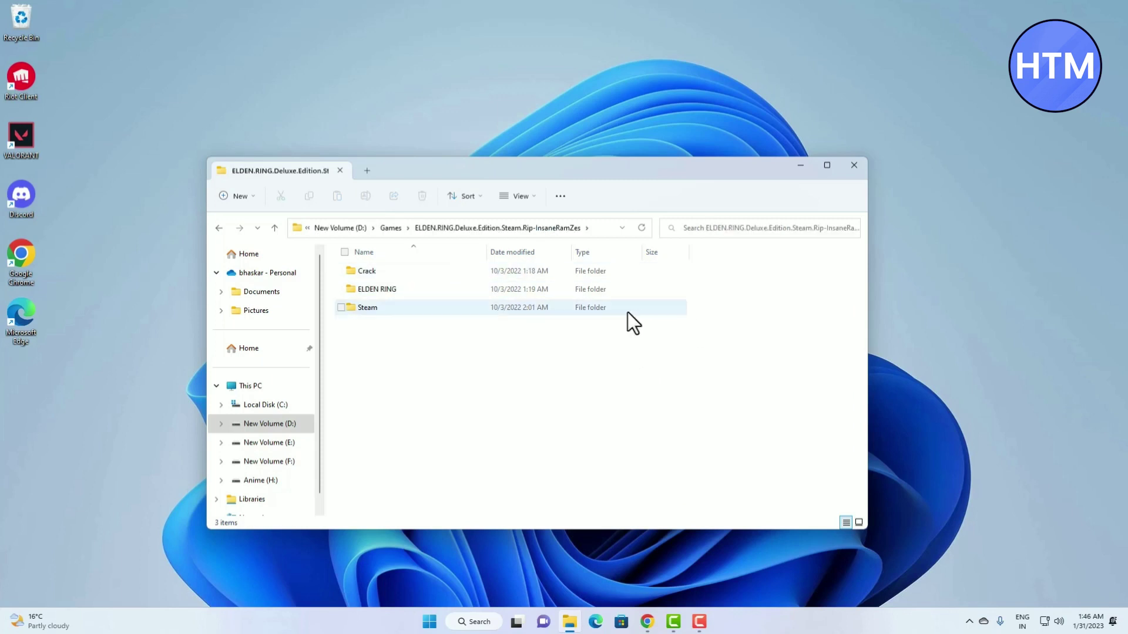
double_click(502, 278)
double_click(610, 297)
double_click(508, 273)
double_click(555, 274)
double_click(562, 276)
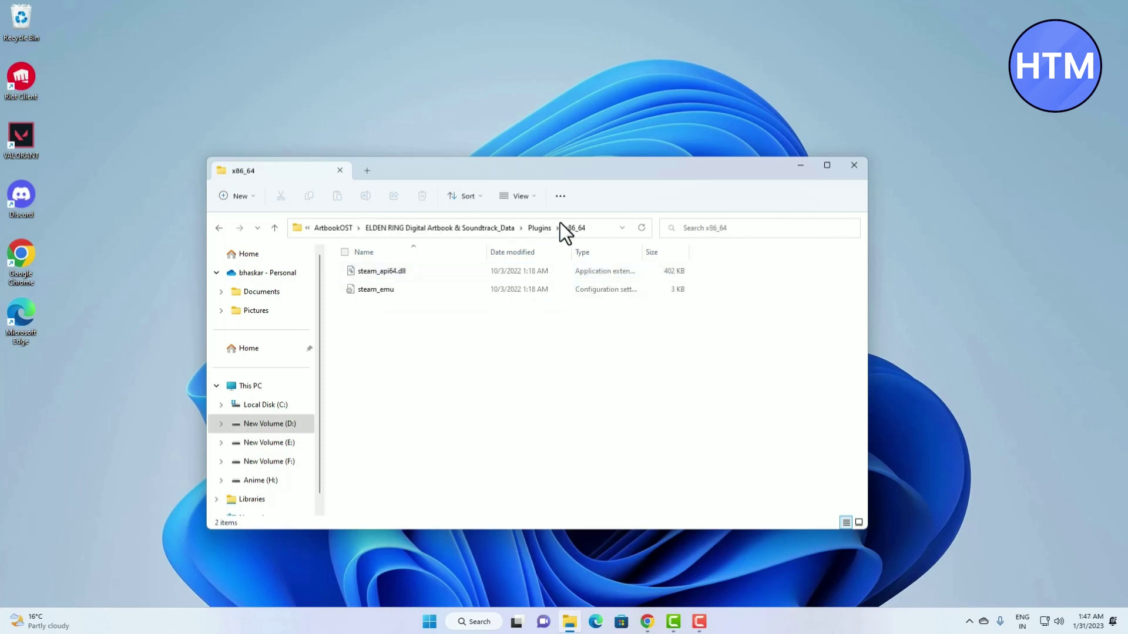
- Show file name extensions so the files read steam_api64.dll and steam_emu.ini
click(533, 199)
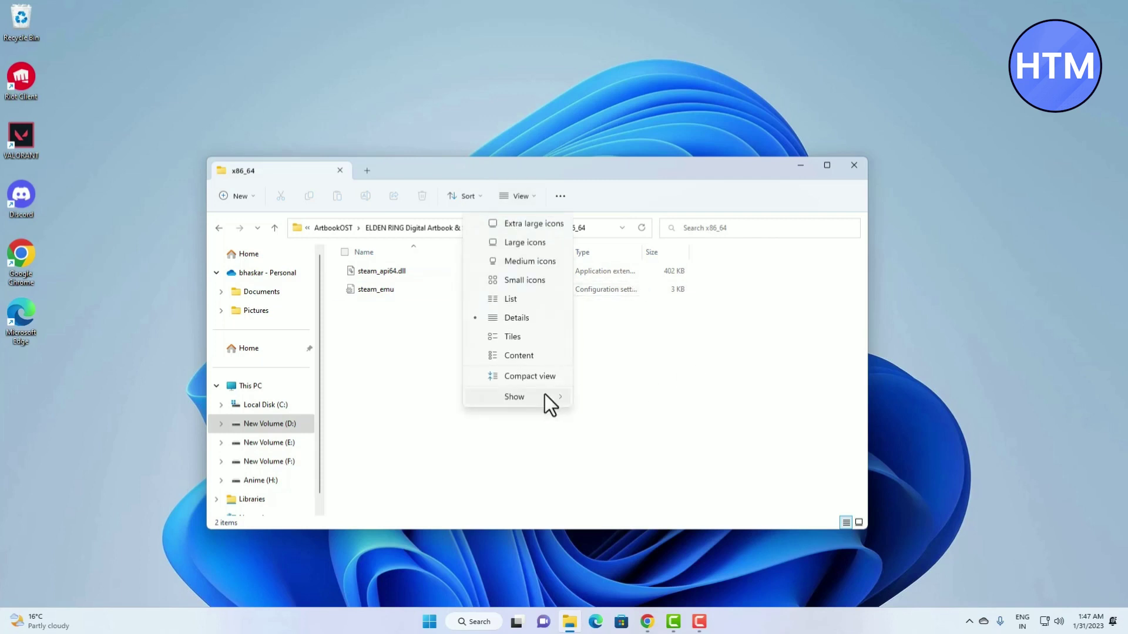
mouse_move(545, 395)
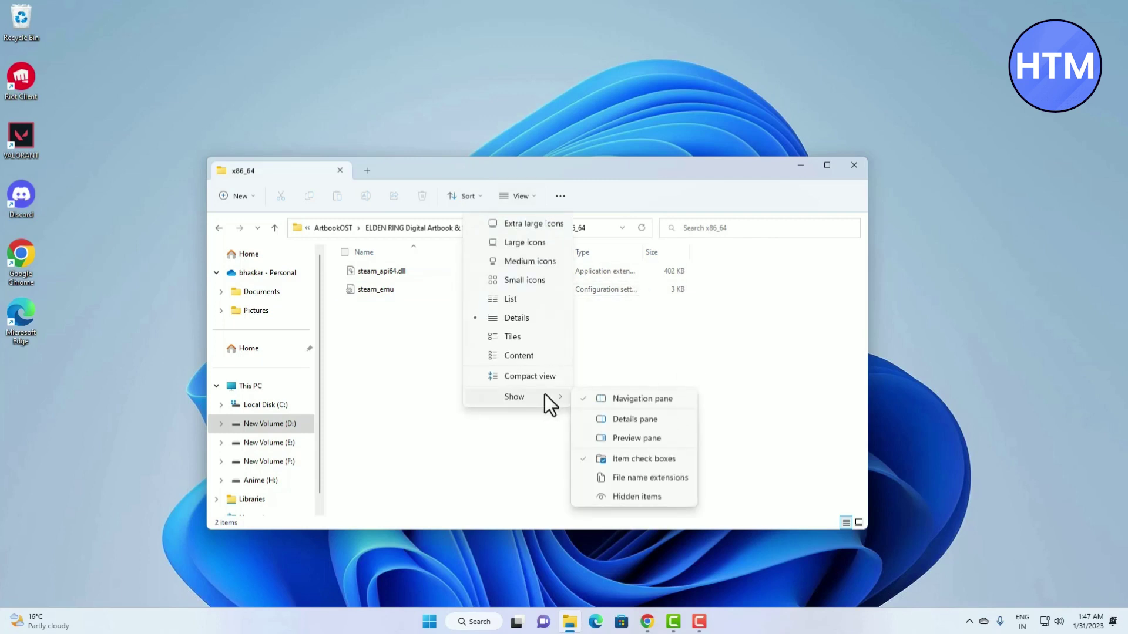
click(651, 481)
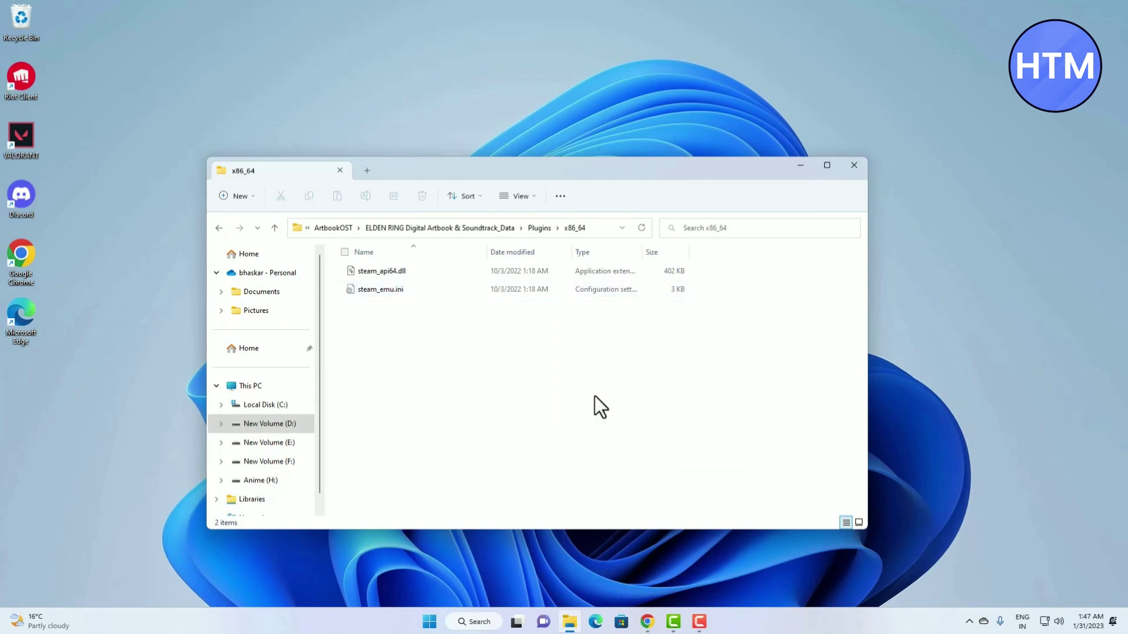
click(562, 194)
- In Folder Options' View tab, untick 'Use check boxes to select items', keep extensions visible, and apply
click(512, 327)
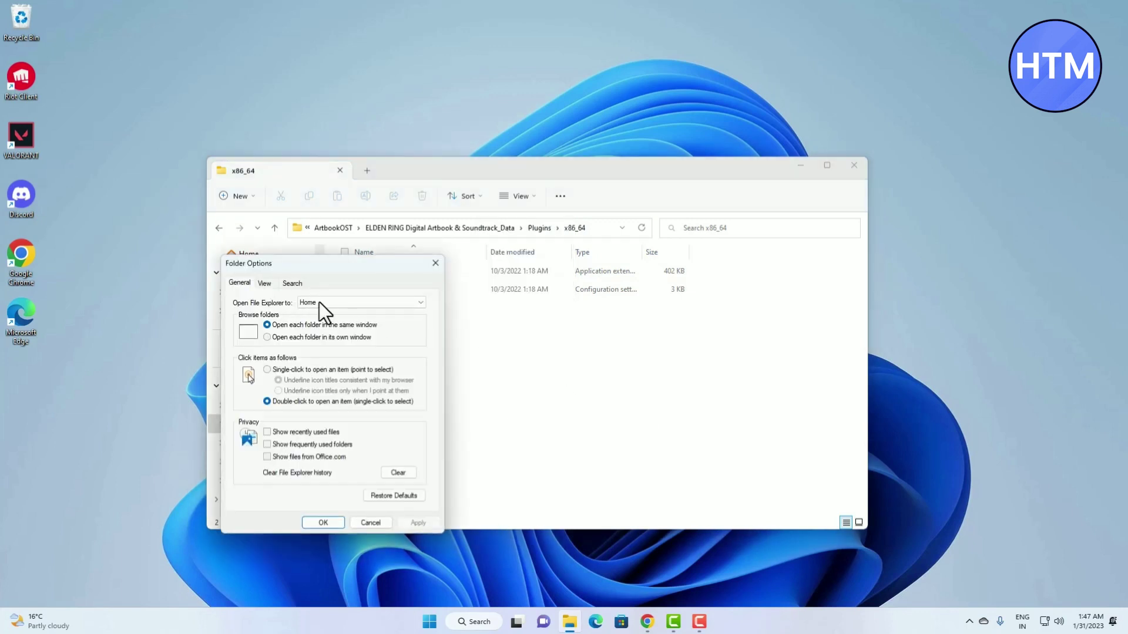
click(265, 283)
scroll(422, 381, down, 10)
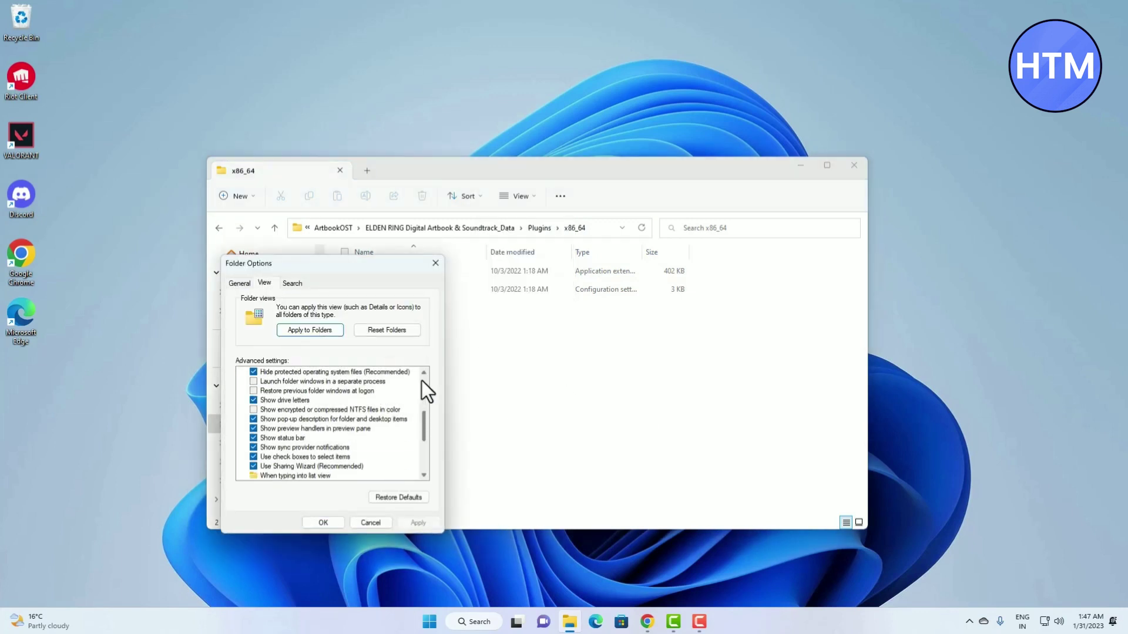
scroll(421, 381, up, 3)
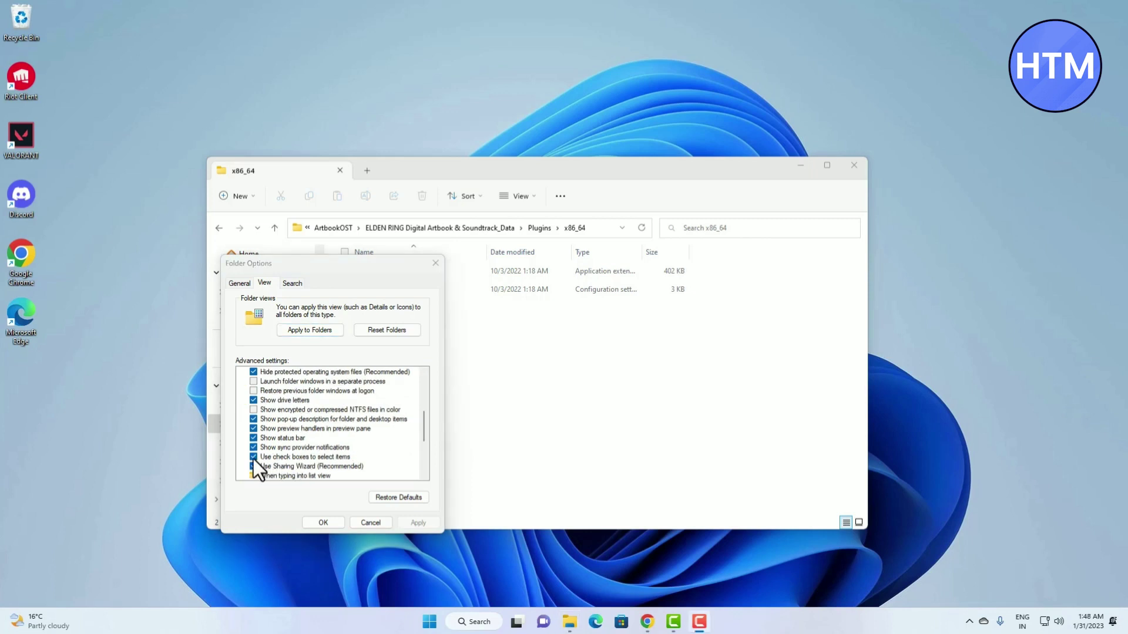
click(253, 458)
scroll(341, 441, up, 2)
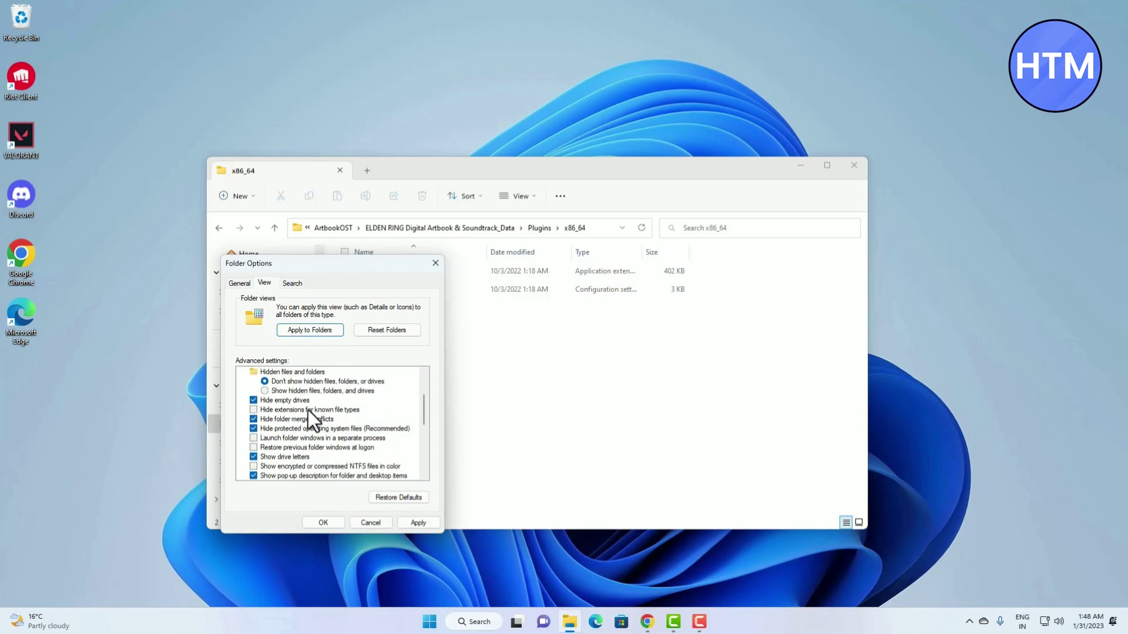
click(254, 410)
click(406, 520)
click(333, 520)
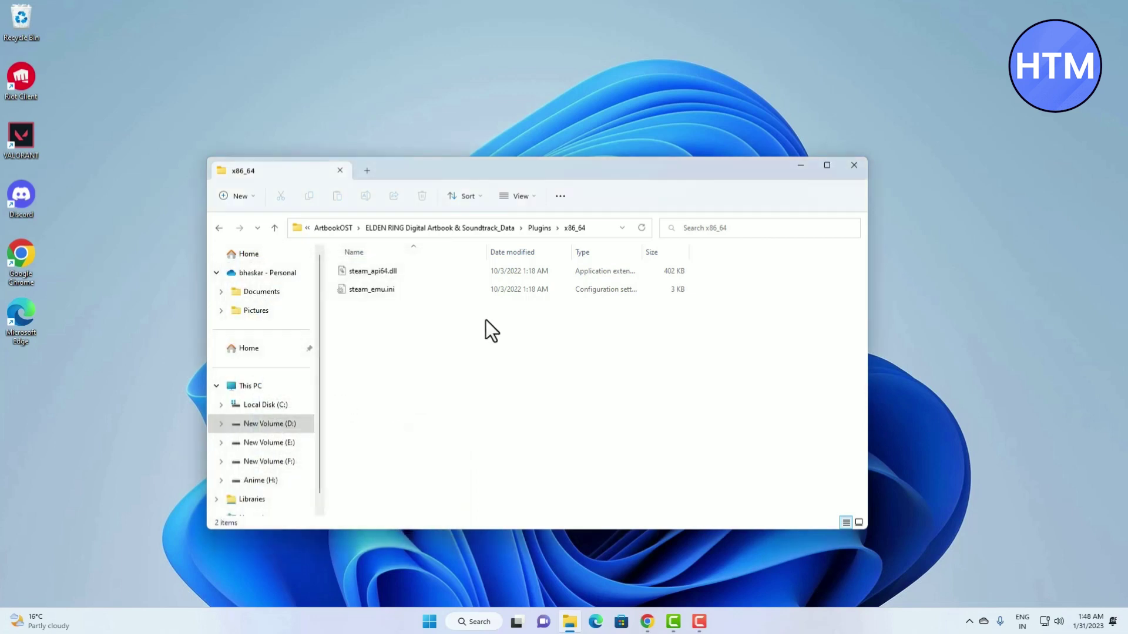
- Reopen File Explorer, go to Pictures via Documents, and select the Screenshots folder
click(854, 165)
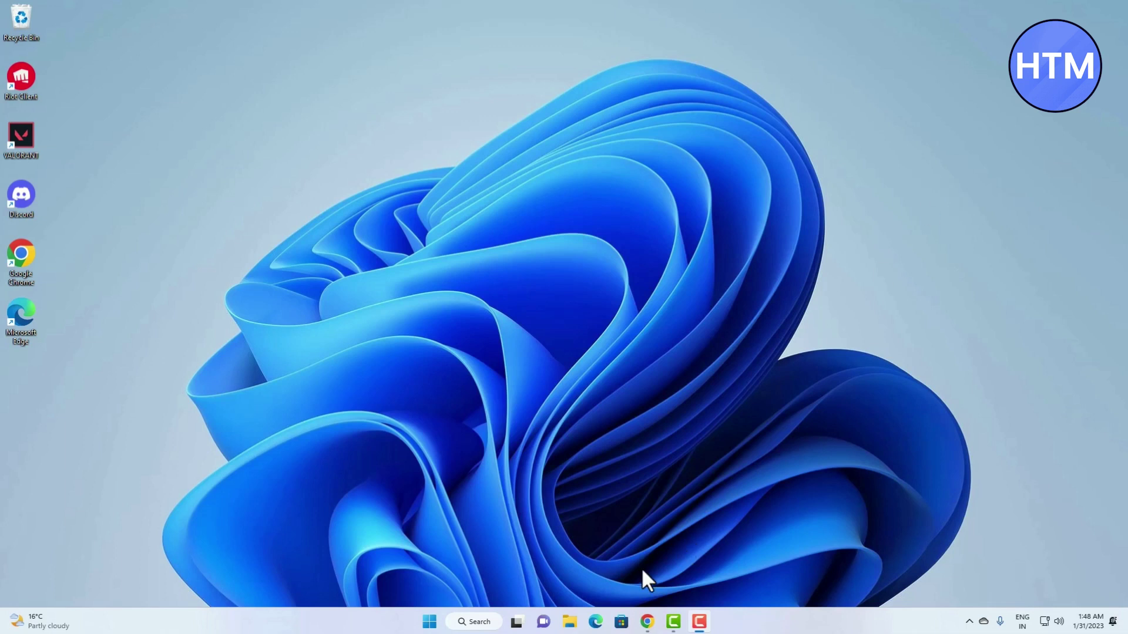
click(569, 621)
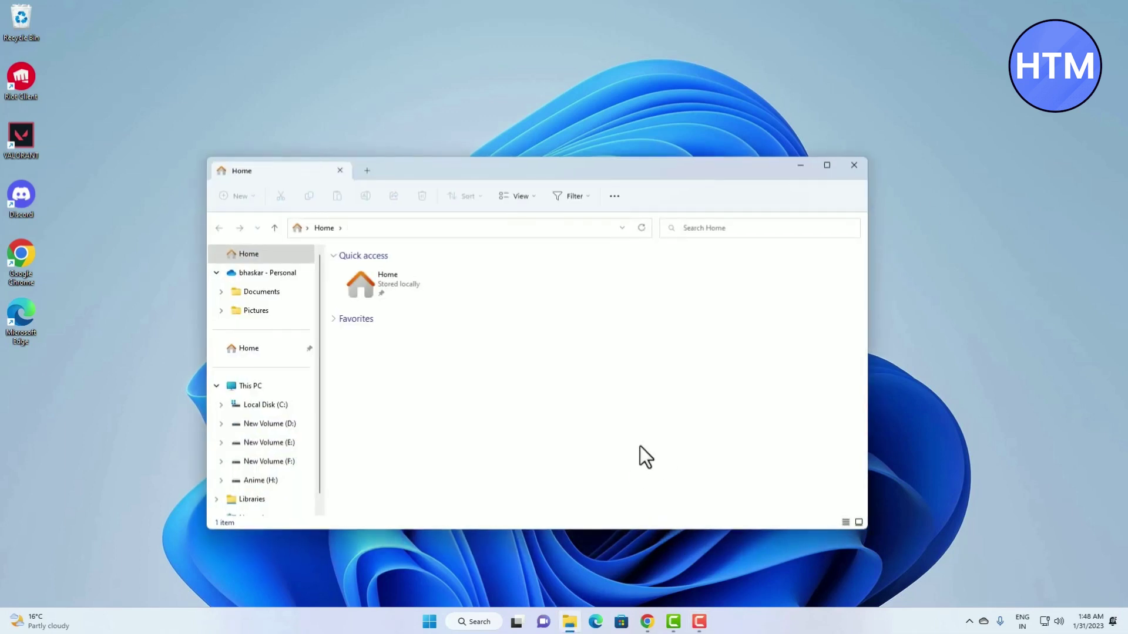
click(270, 296)
click(261, 311)
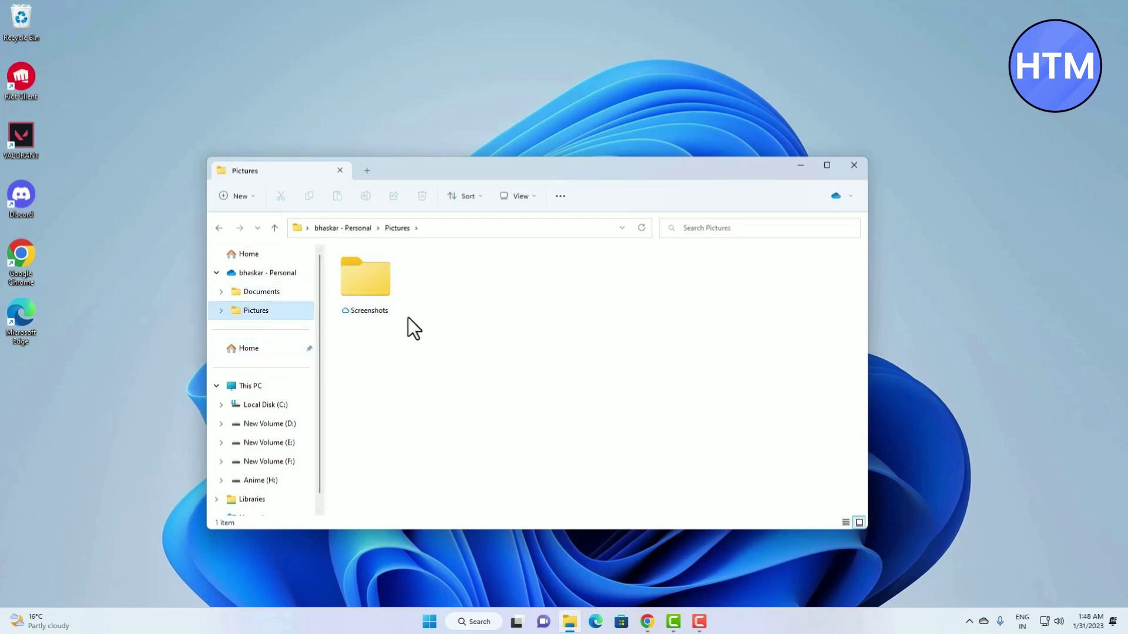
click(362, 284)
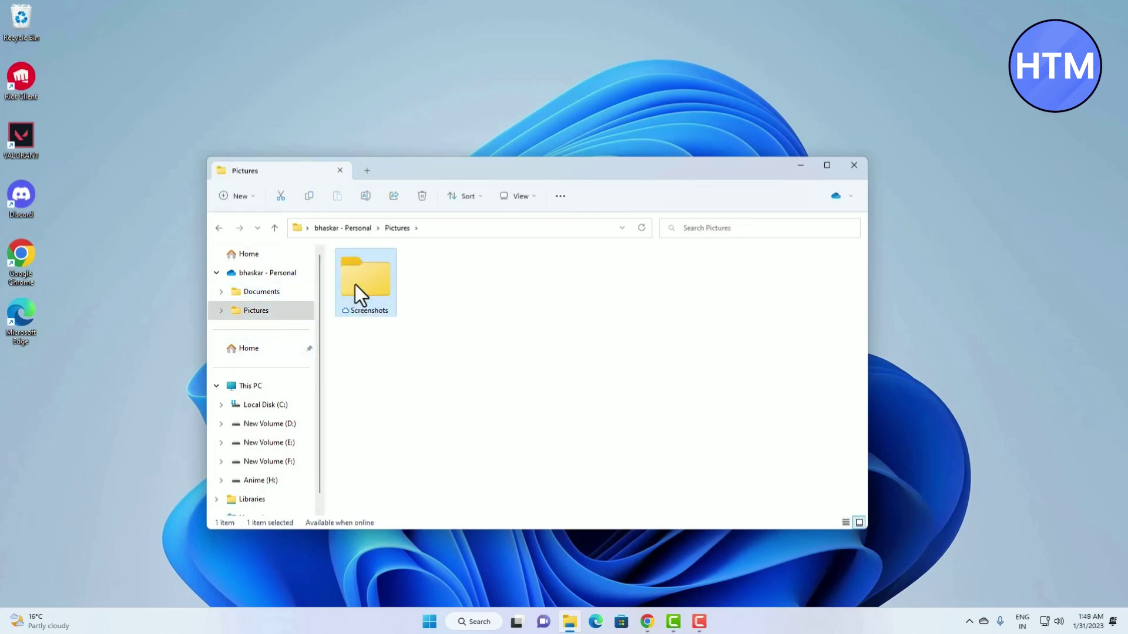
- Set the Screenshots folder's icon to the folder-with-arrow icon via Properties > Customize > Change Icon
right_click(363, 266)
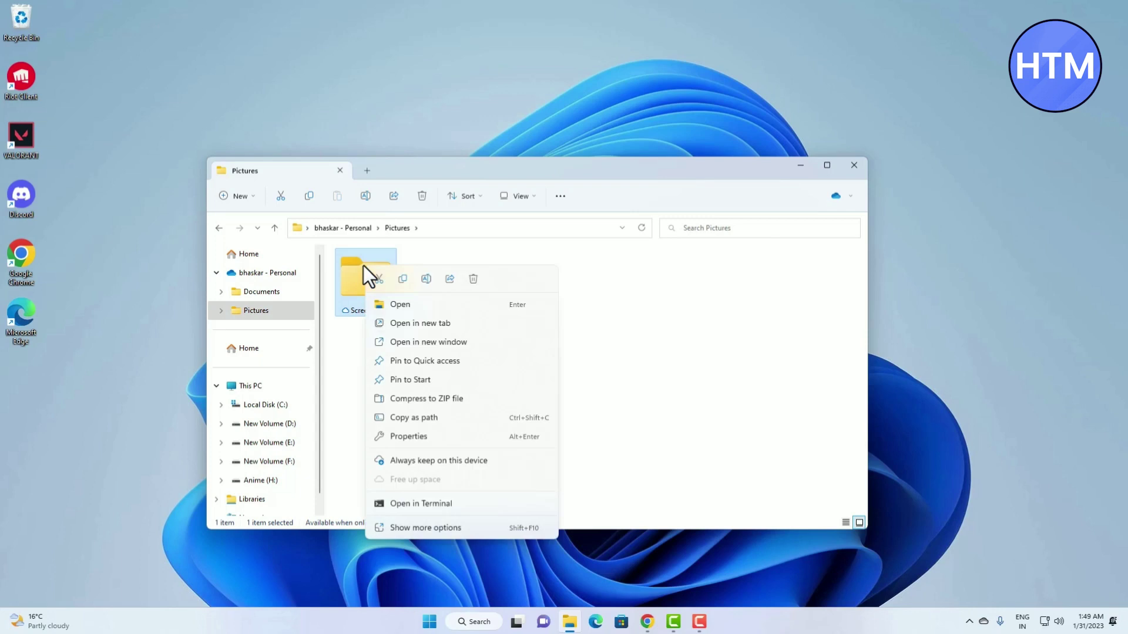
click(426, 439)
click(520, 296)
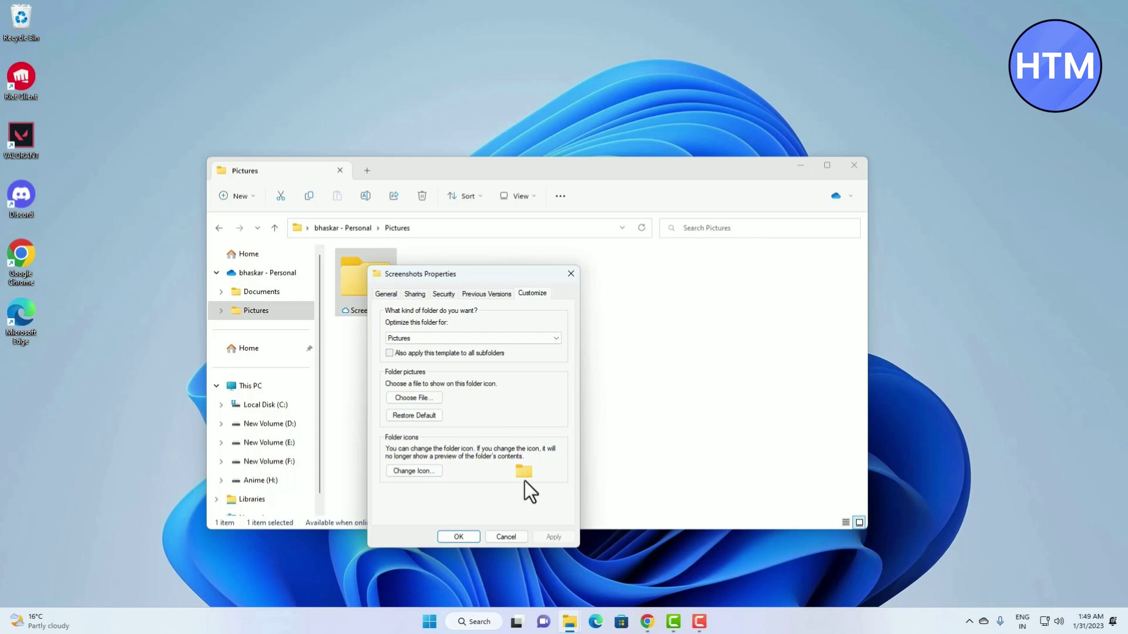
click(415, 471)
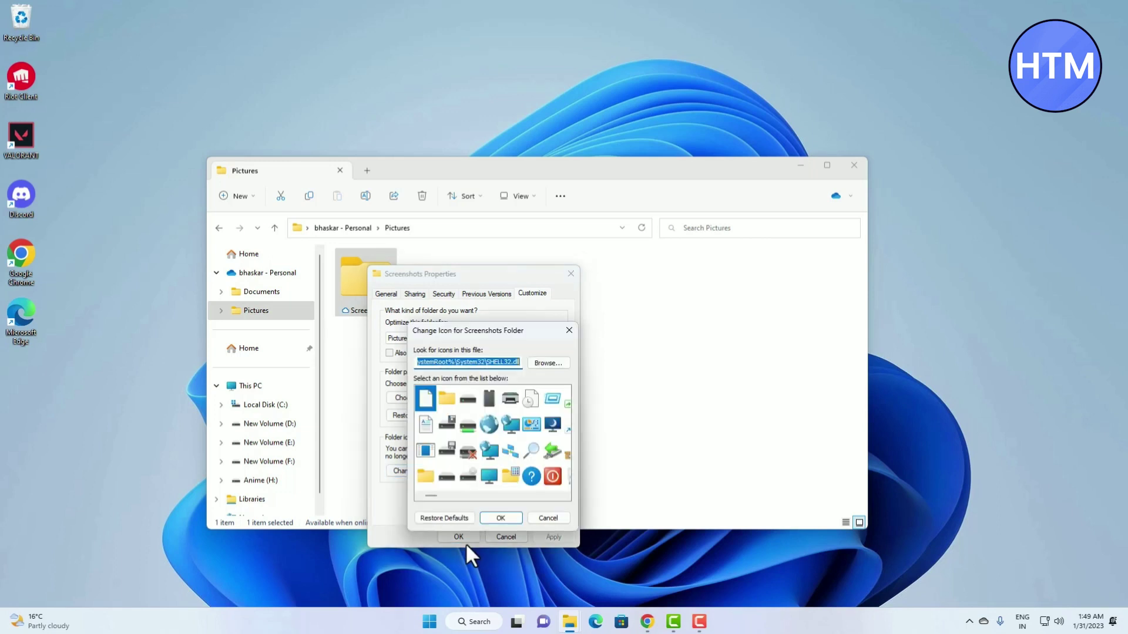
scroll(477, 435, down, 5)
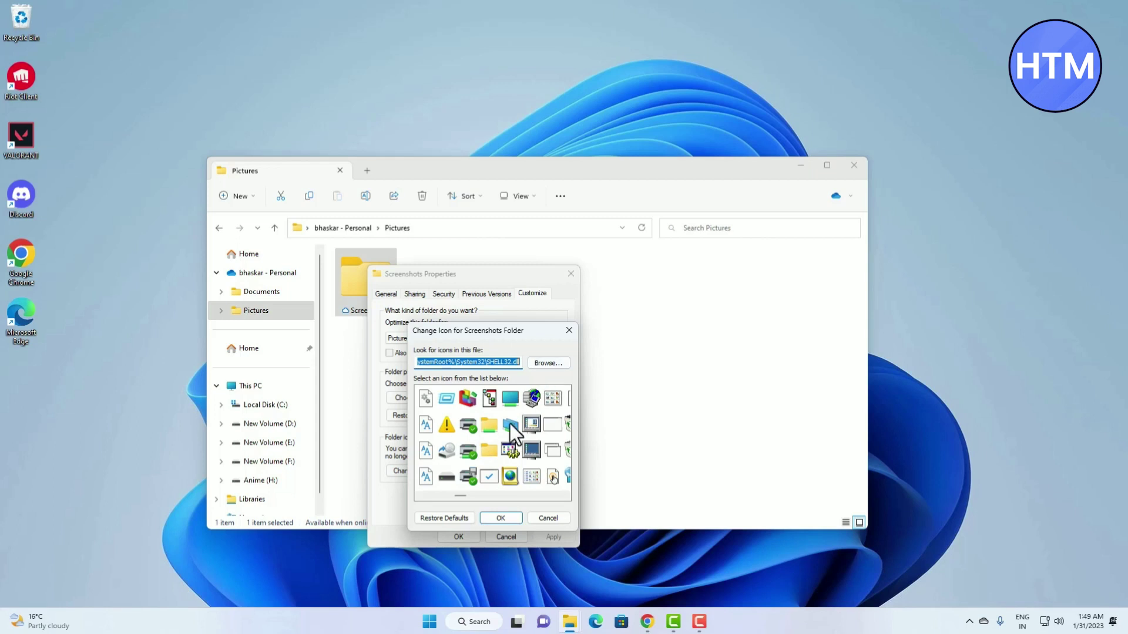
scroll(511, 423, down, 8)
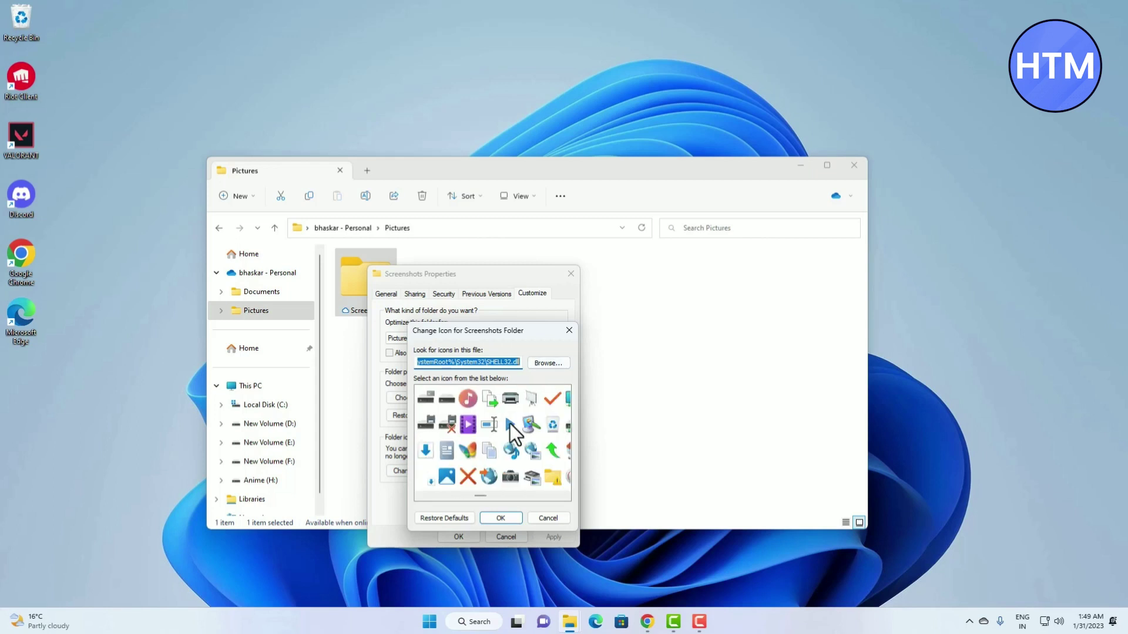
scroll(510, 424, up, 10)
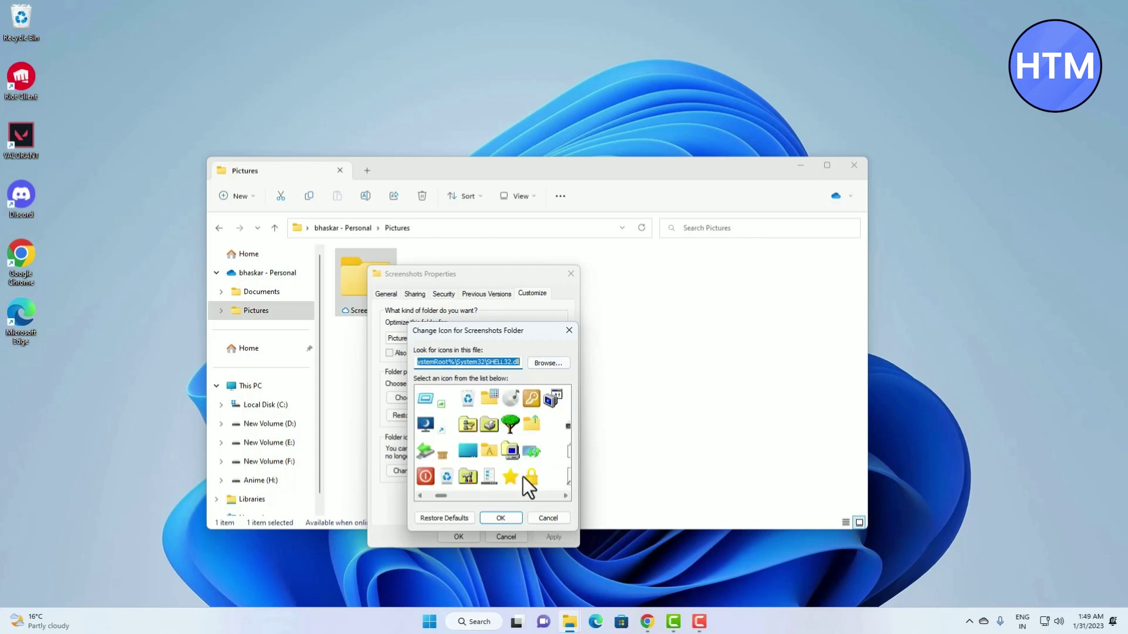
click(528, 422)
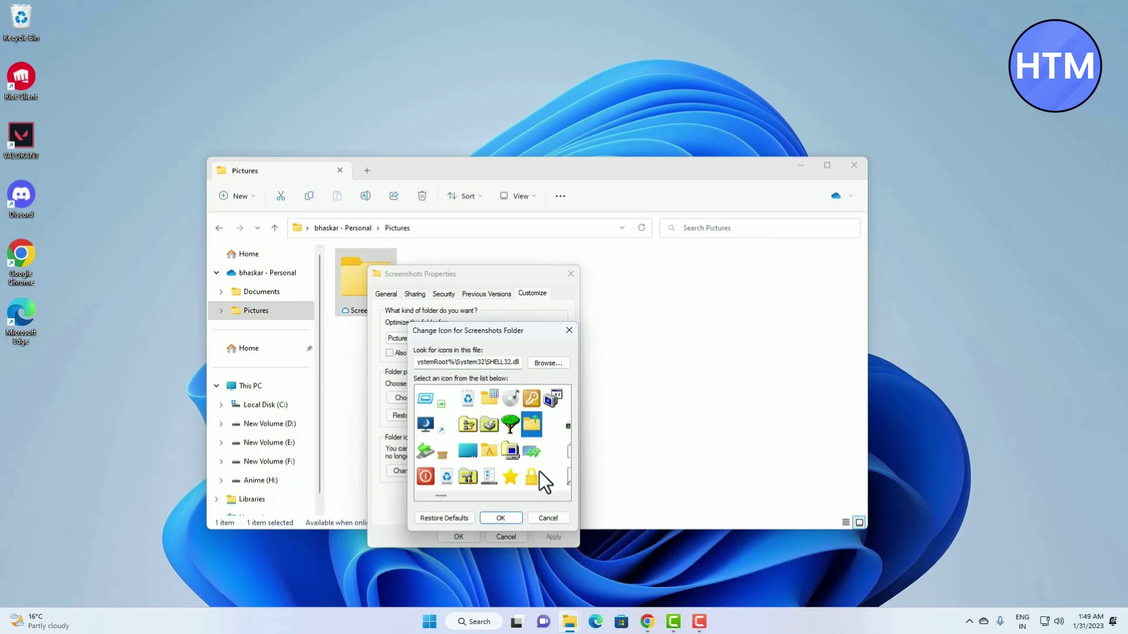
click(500, 519)
click(547, 536)
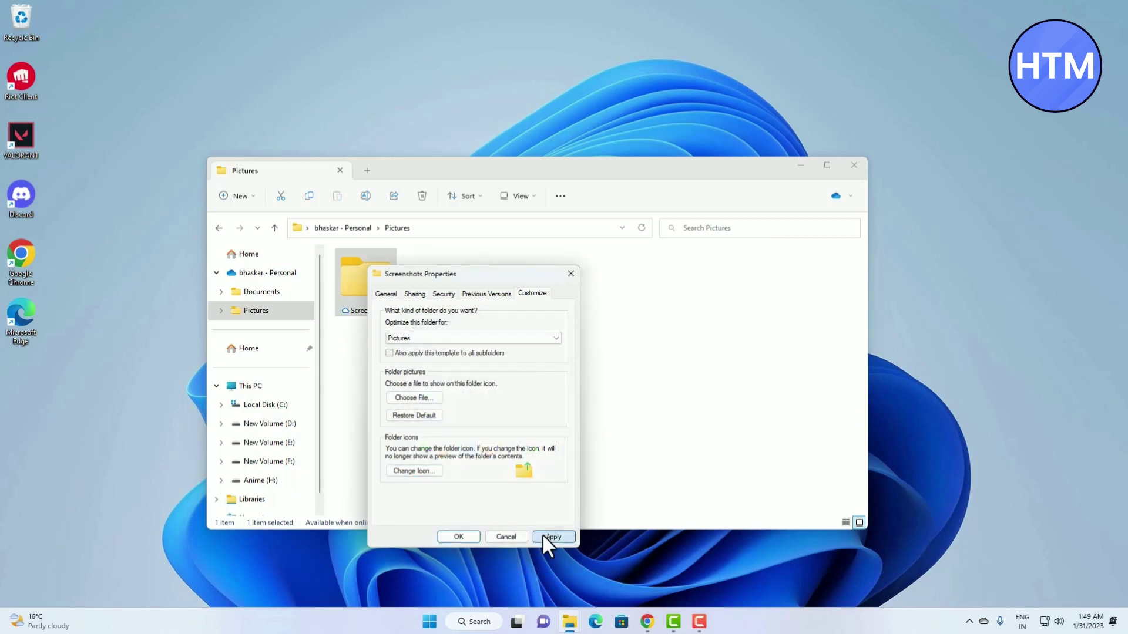
click(461, 536)
click(422, 394)
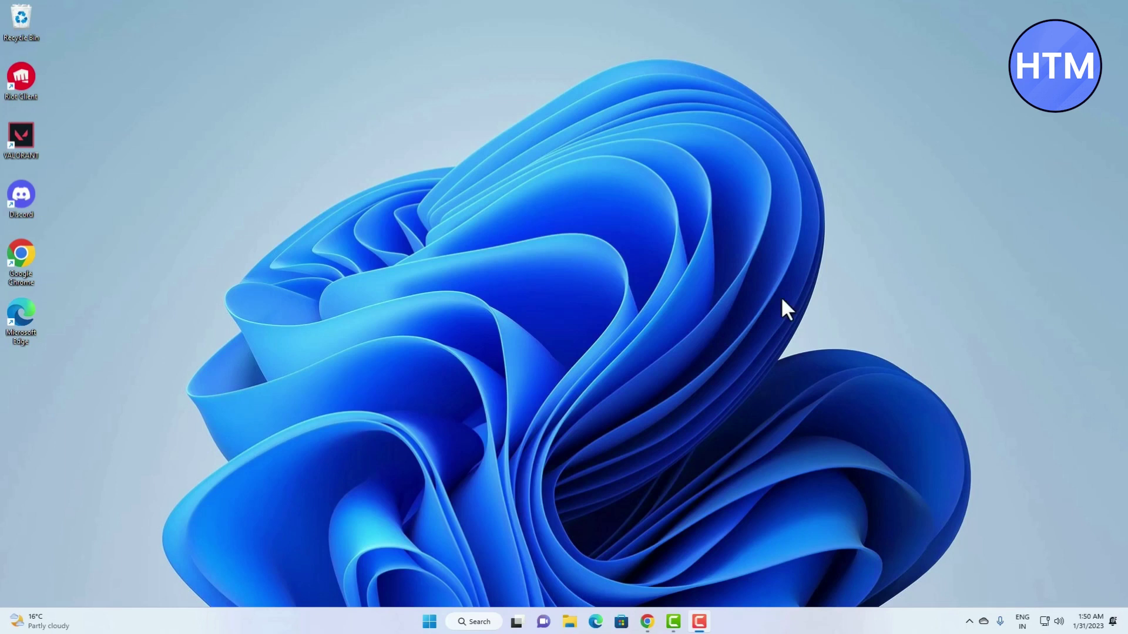
- Reopen File Explorer and open the New Volume (D:) drive
click(570, 620)
click(283, 423)
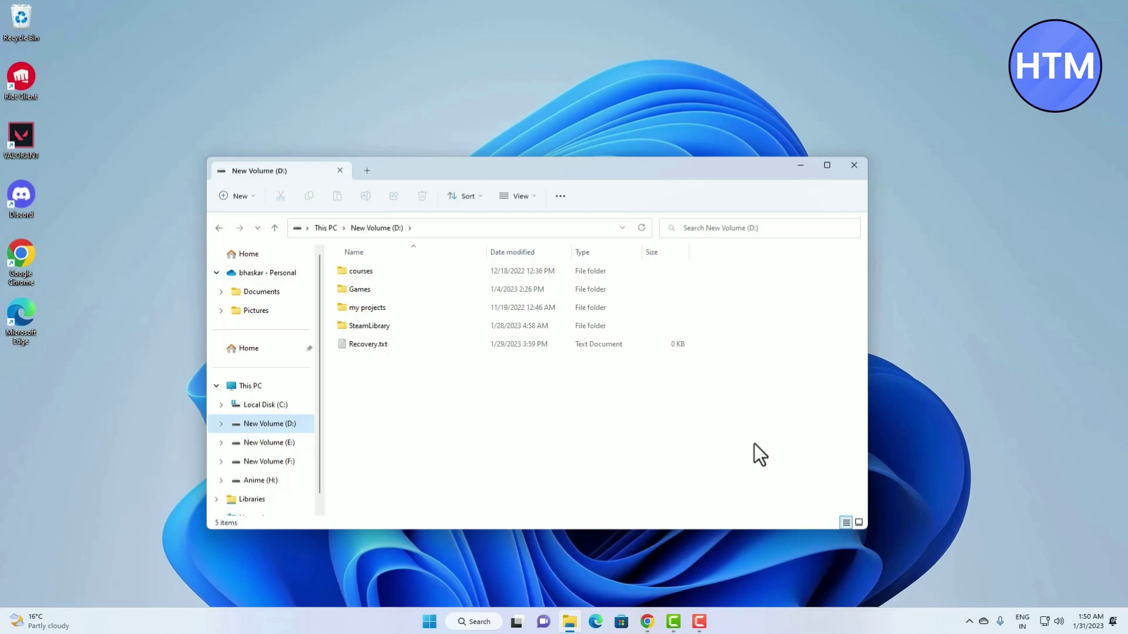
- In Folder Options' General tab, choose 'Single-click to open an item (point to select)' and apply
click(559, 197)
click(511, 388)
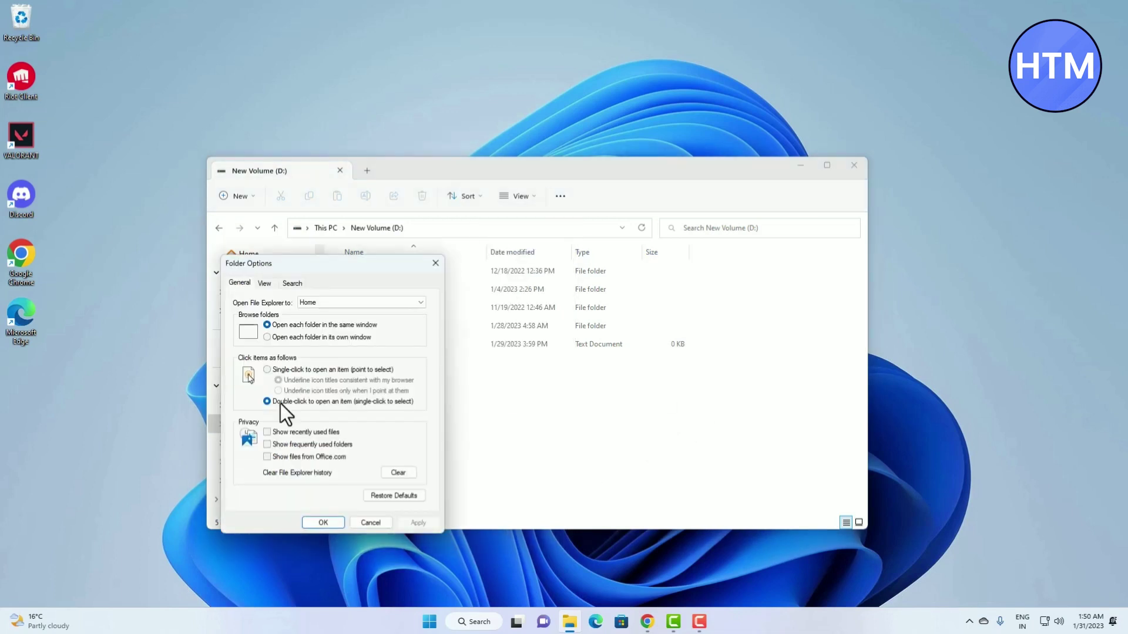
click(267, 370)
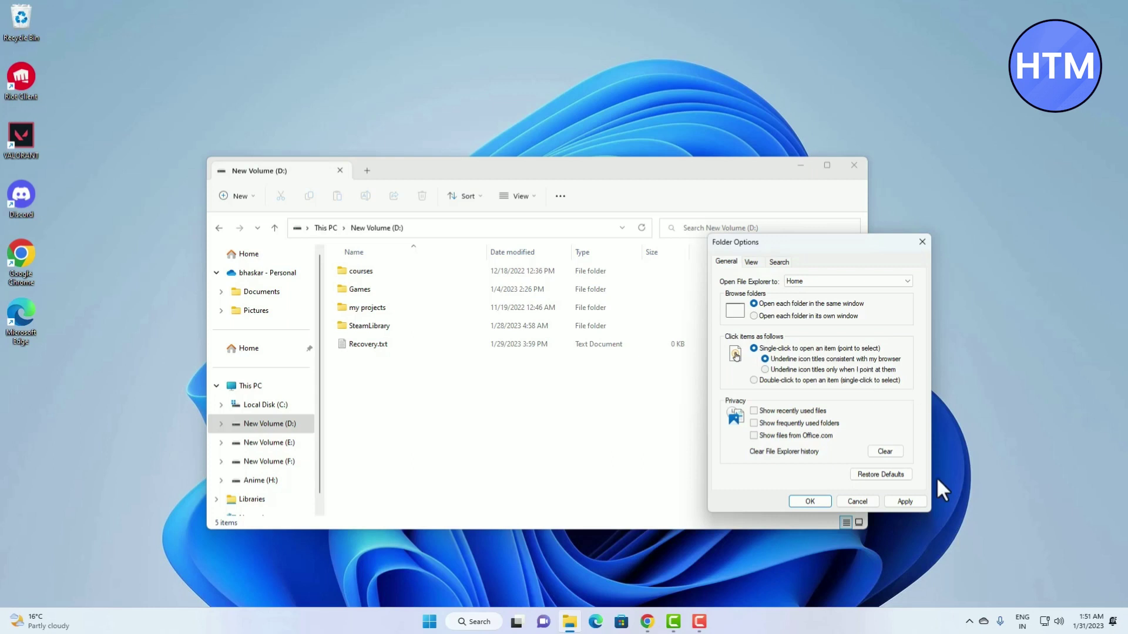
click(913, 503)
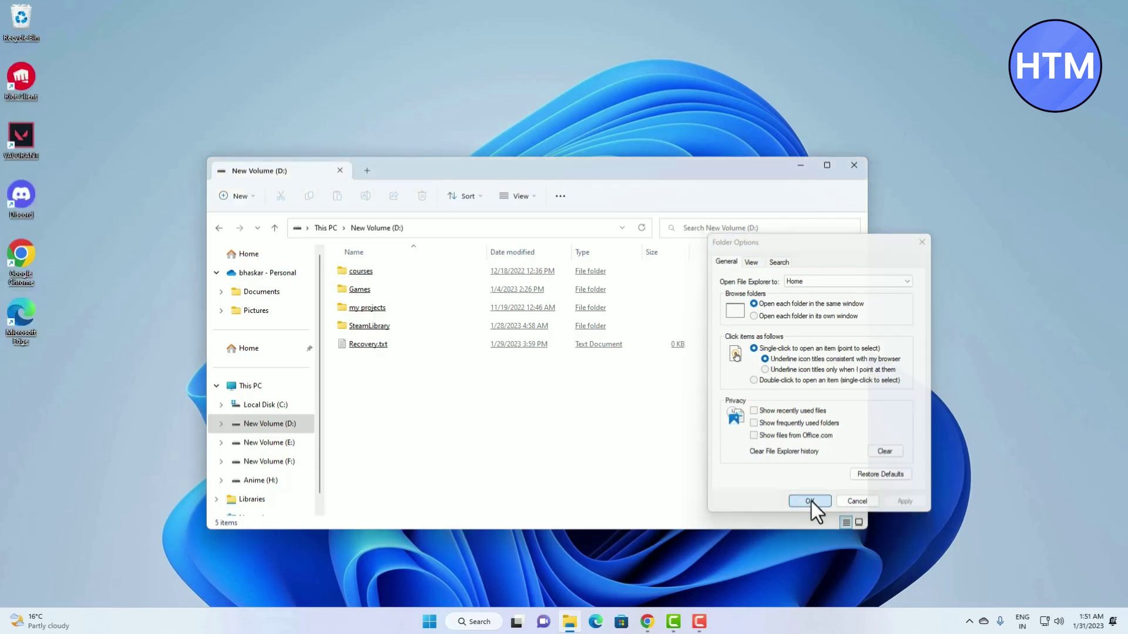
click(810, 502)
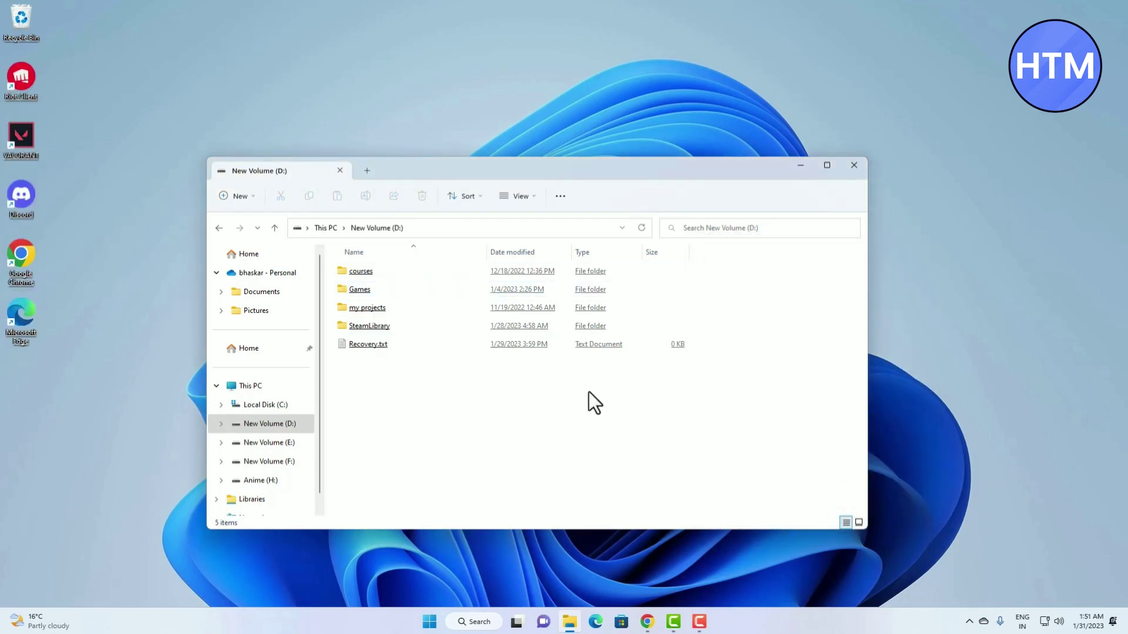
- Test single-click on Games, then apply 'Underline icon titles only when I point at them'
click(376, 291)
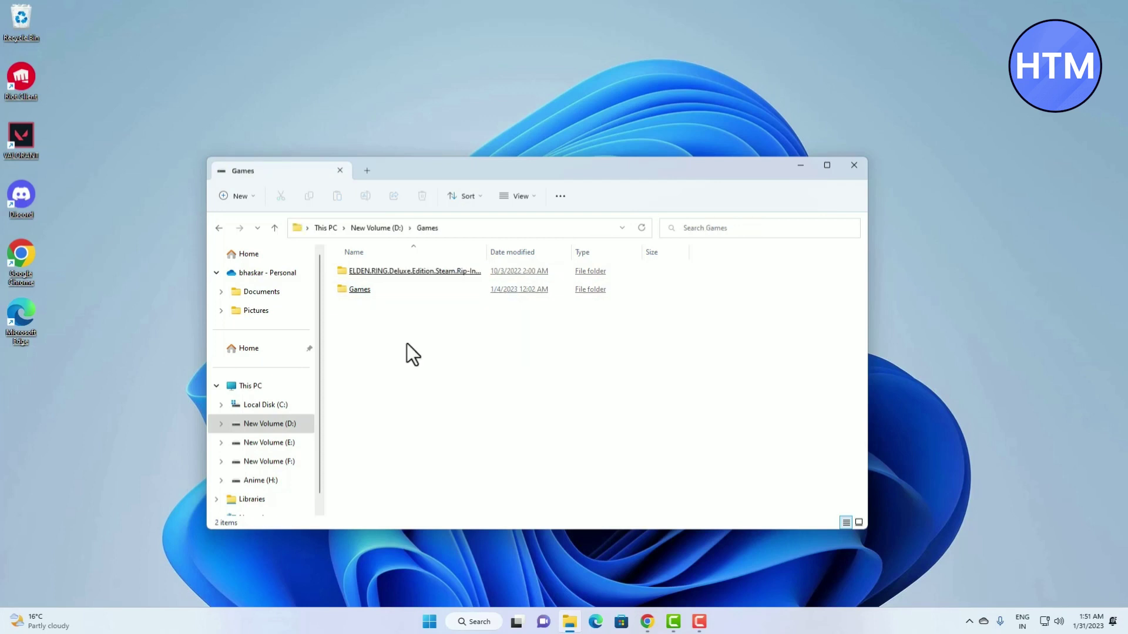
key(alt+Left)
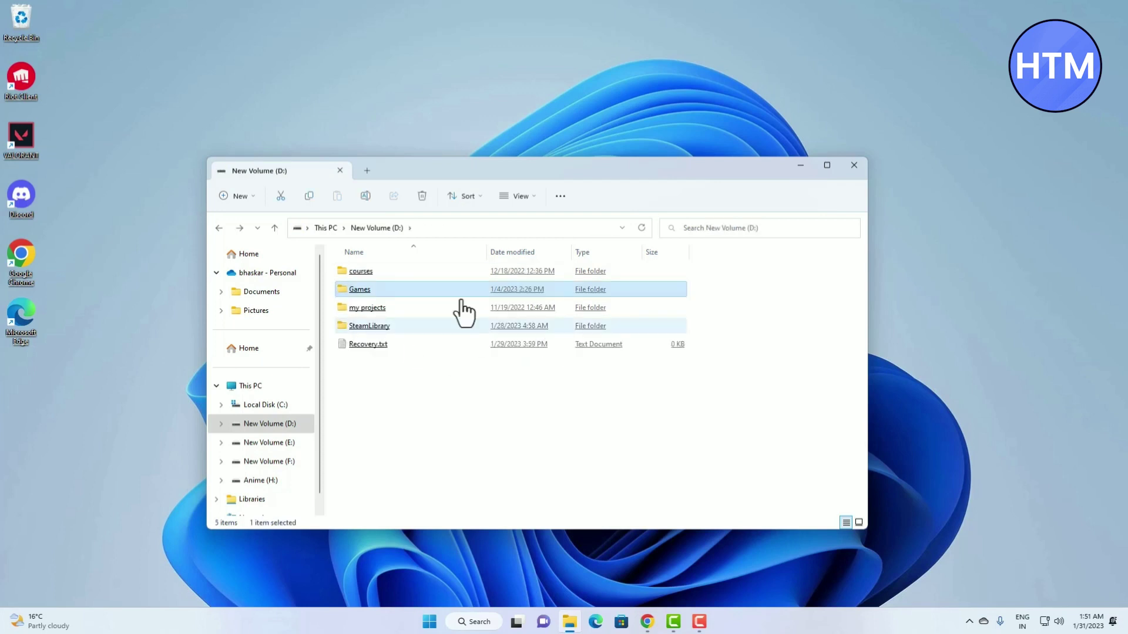
click(562, 199)
click(526, 363)
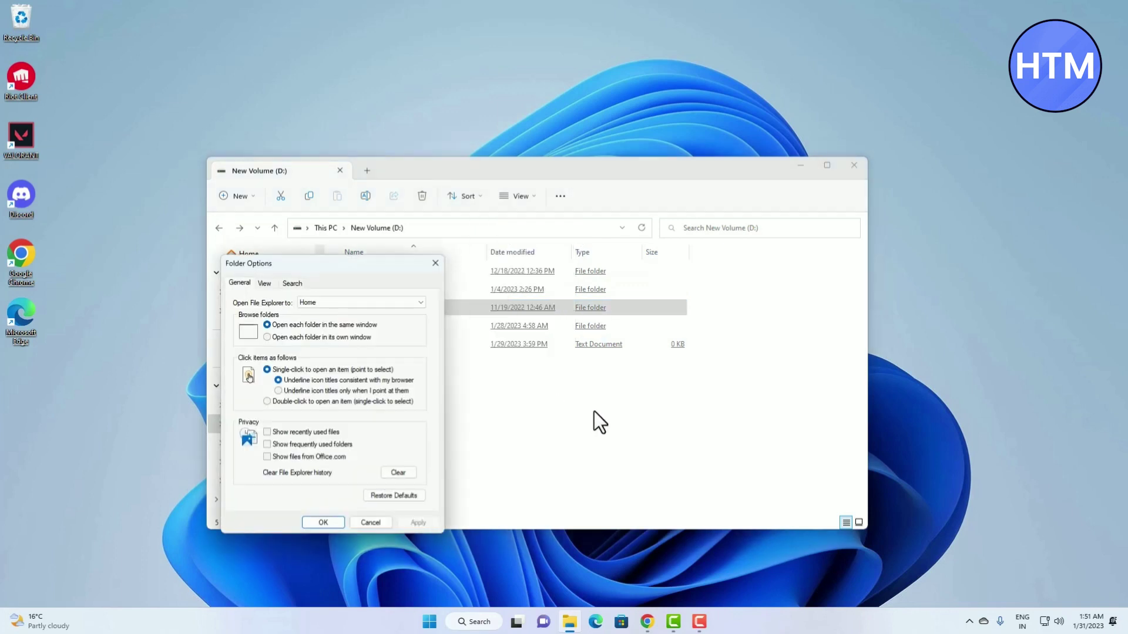
click(350, 391)
click(413, 521)
- Confirm Folder Options, open SteamLibrary with a single click, and close the window
click(323, 523)
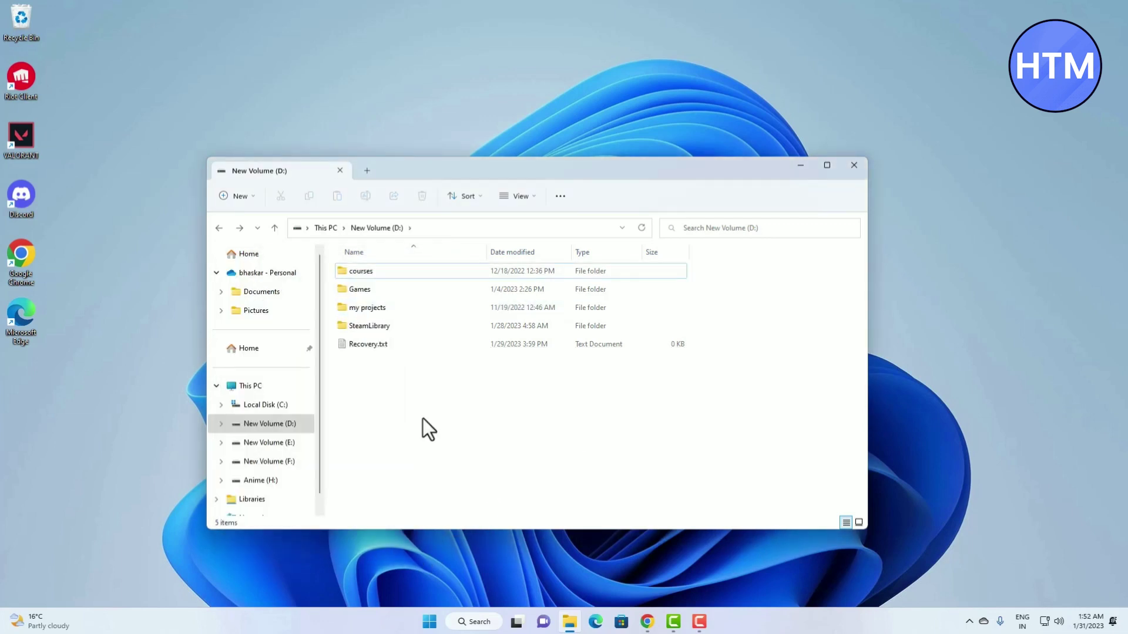
click(445, 327)
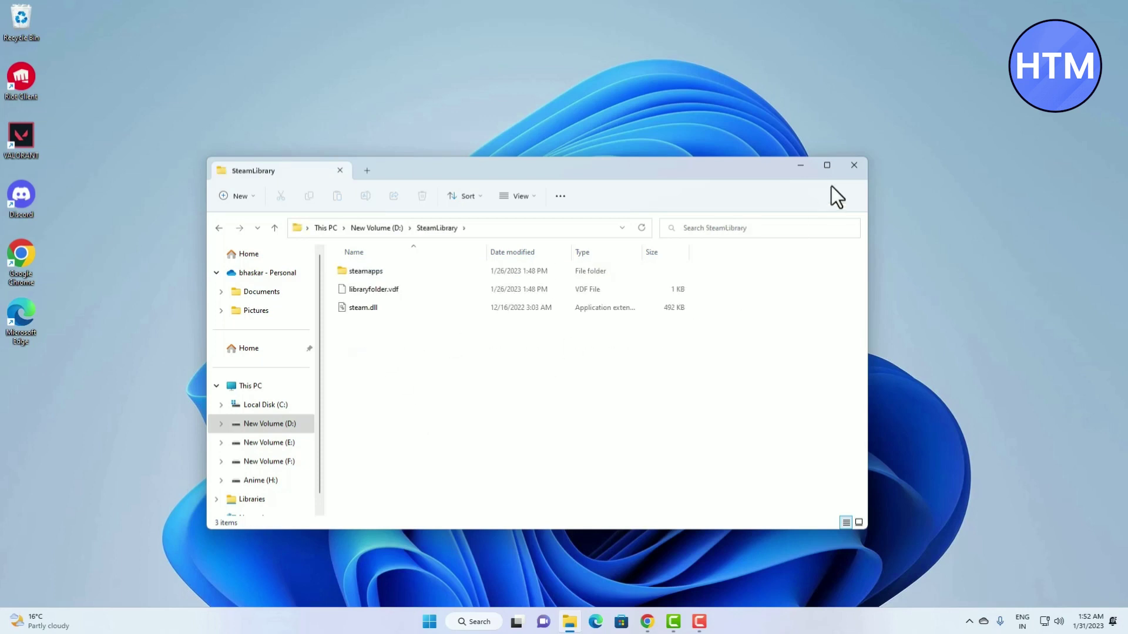
click(854, 167)
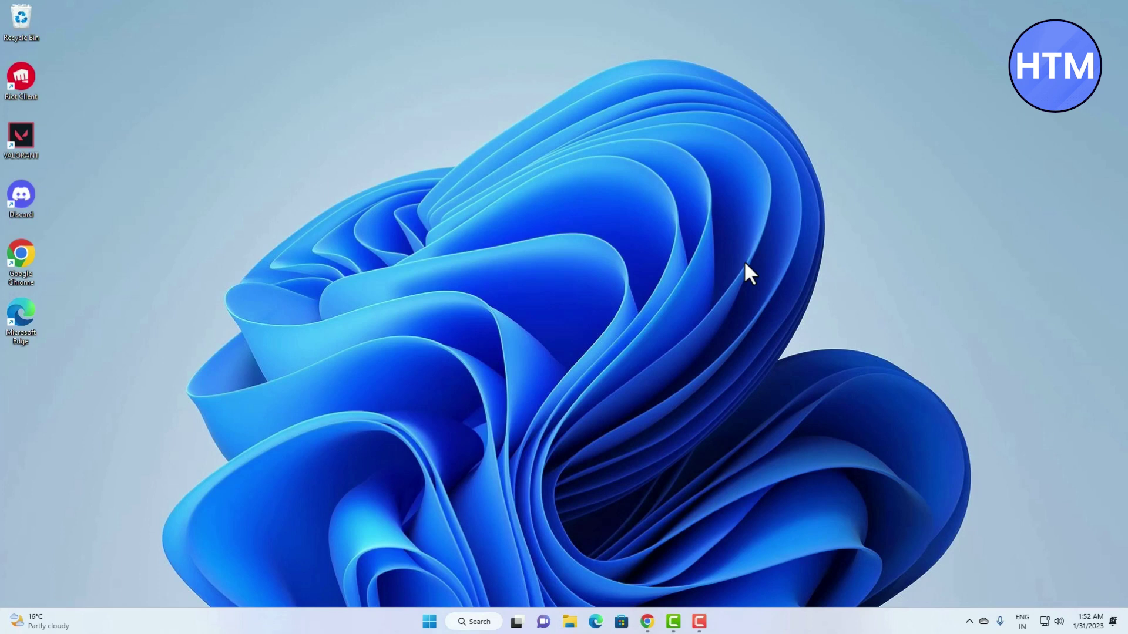